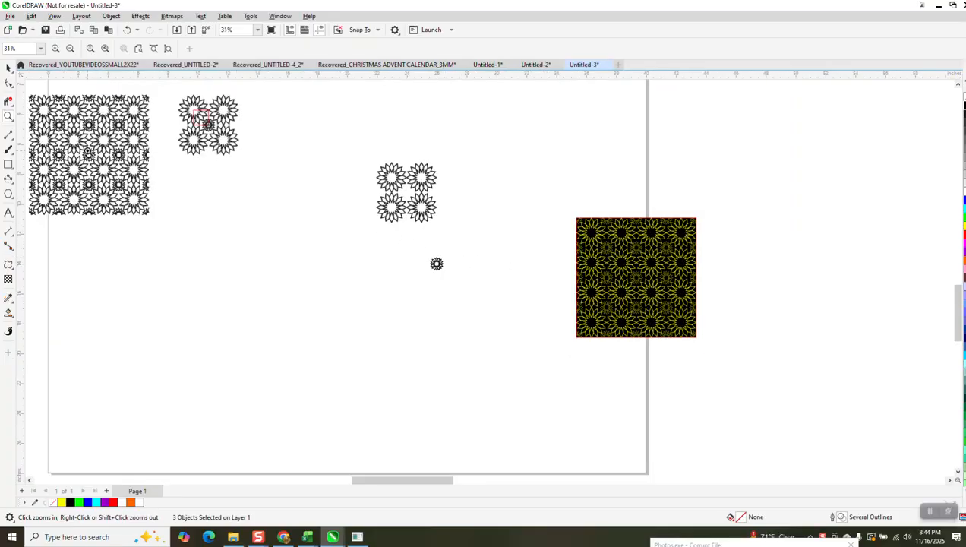
Step: Centre the separate four-flower group and the small flower on the page so both share the same centre point
left_click_drag(176, 98, 241, 152)
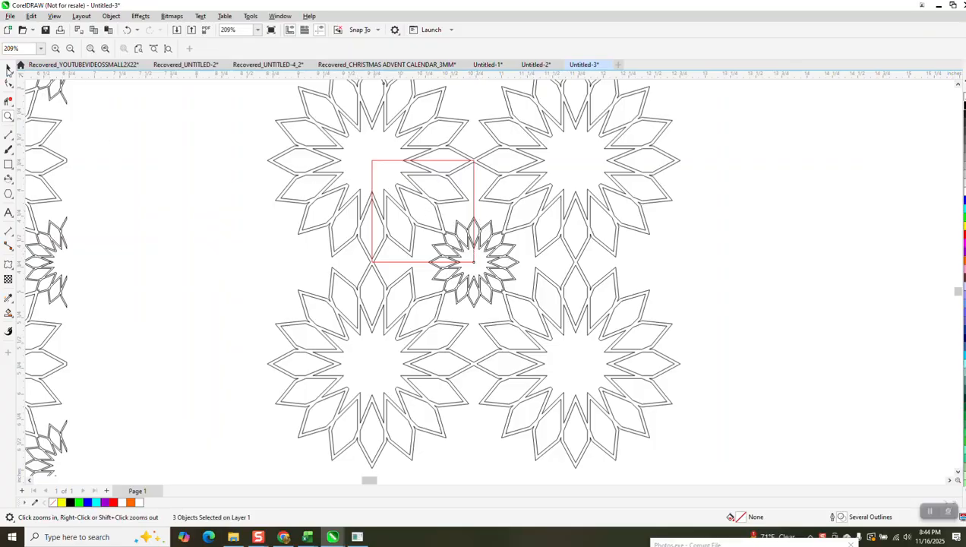
scroll(169, 159, "down", 5)
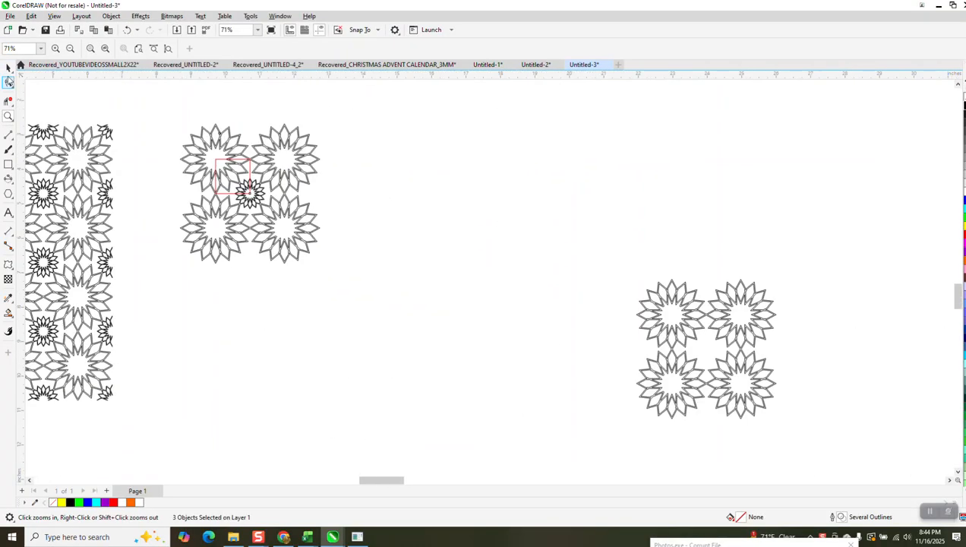
key("space")
scroll(691, 287, "down", 2)
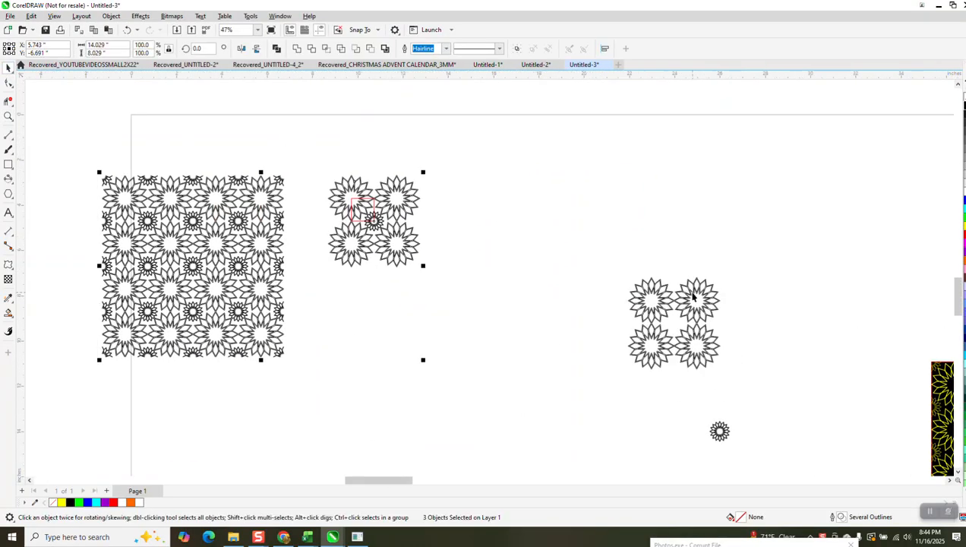
left_click(694, 293)
key("p")
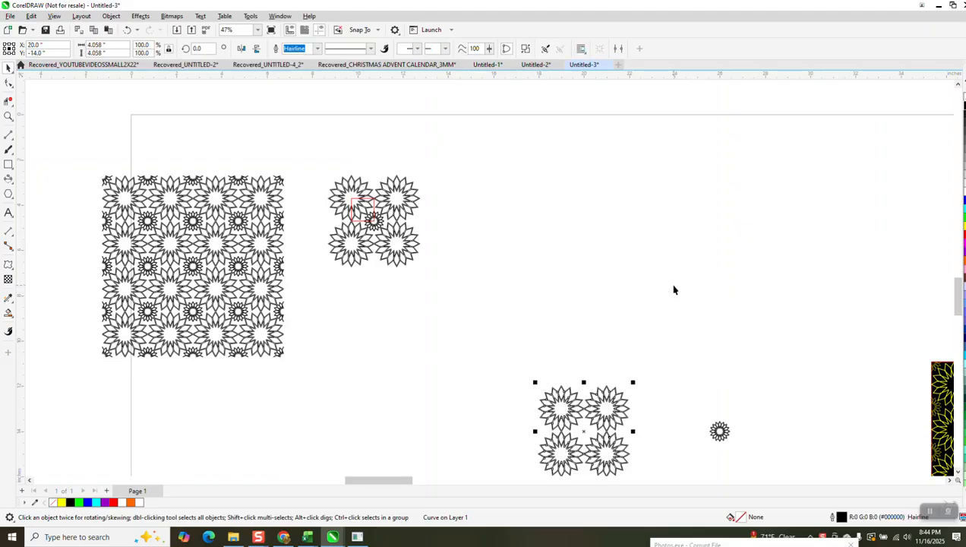
left_click(722, 432)
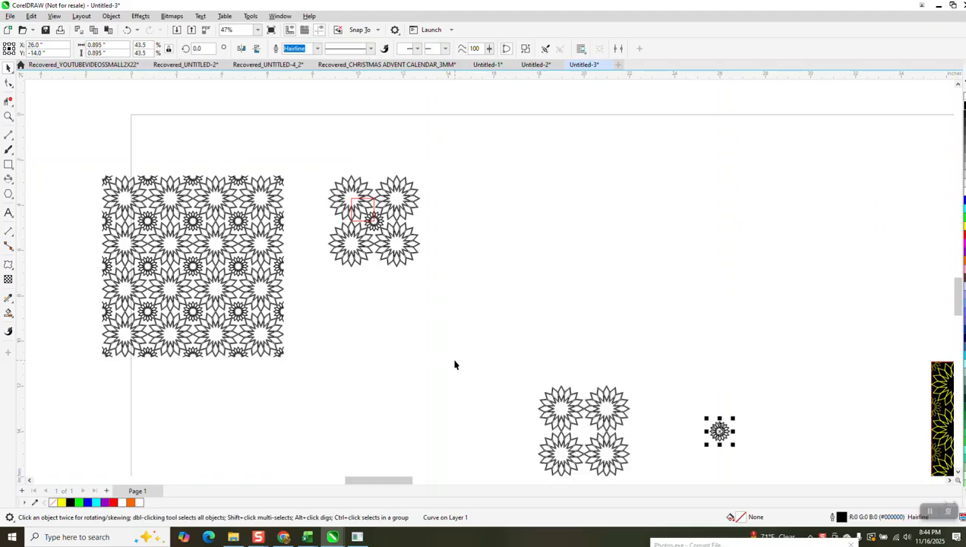
key("p")
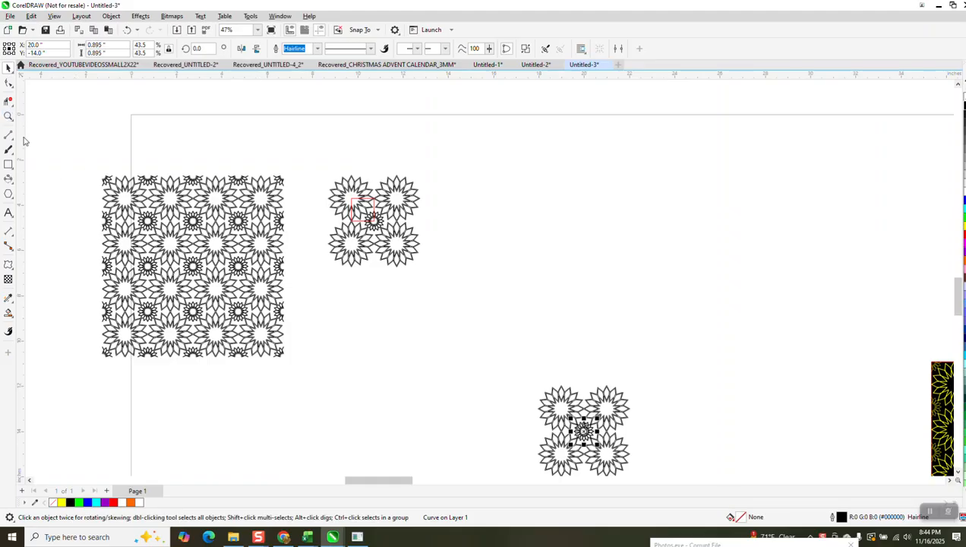
Step: Enlarge the small flower from its centre to about 1.105 inches so its petals overlap the four large flowers
left_click(8, 116)
left_click_drag(512, 387, 648, 469)
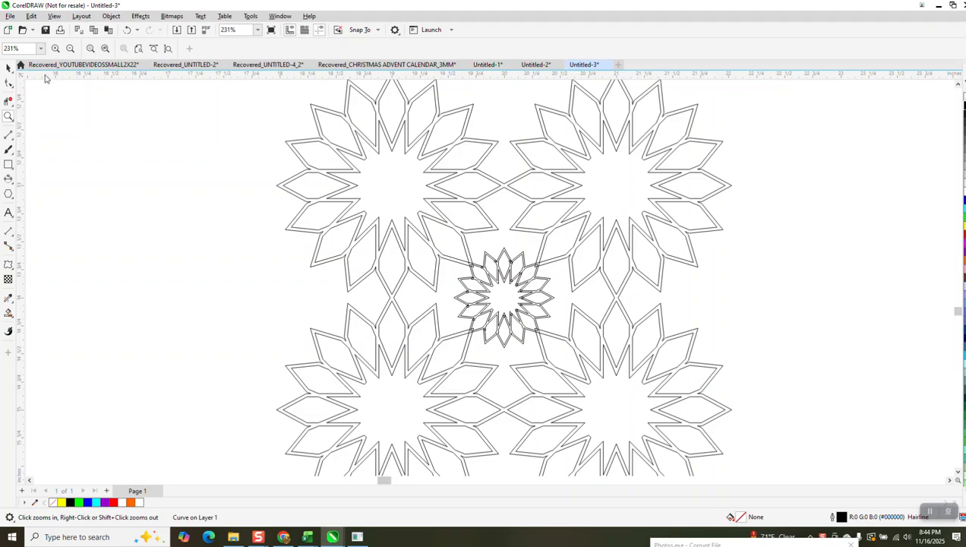
left_click(9, 67)
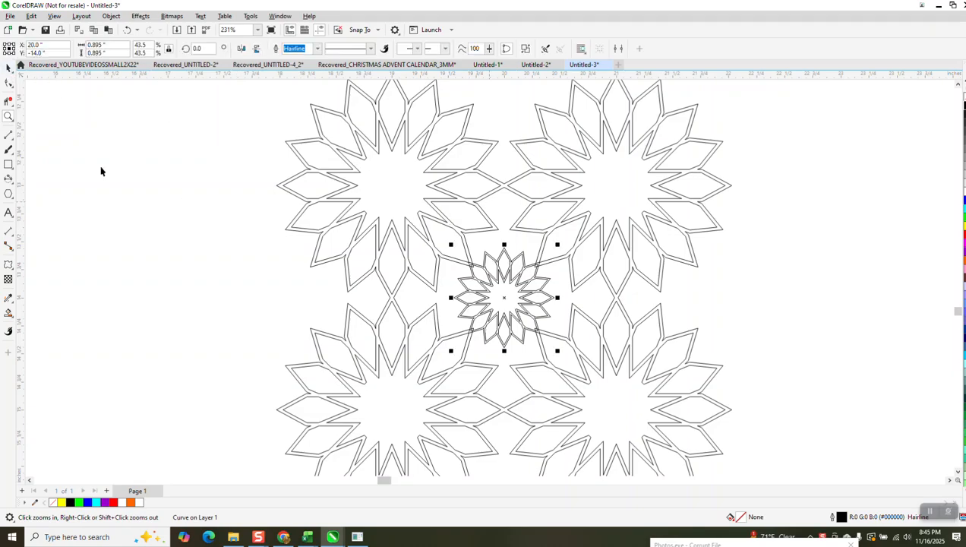
left_click(8, 116)
mouse_move(408, 223)
left_mouse_down()
mouse_move(604, 362)
mouse_move(598, 367)
left_mouse_up()
left_click(8, 67)
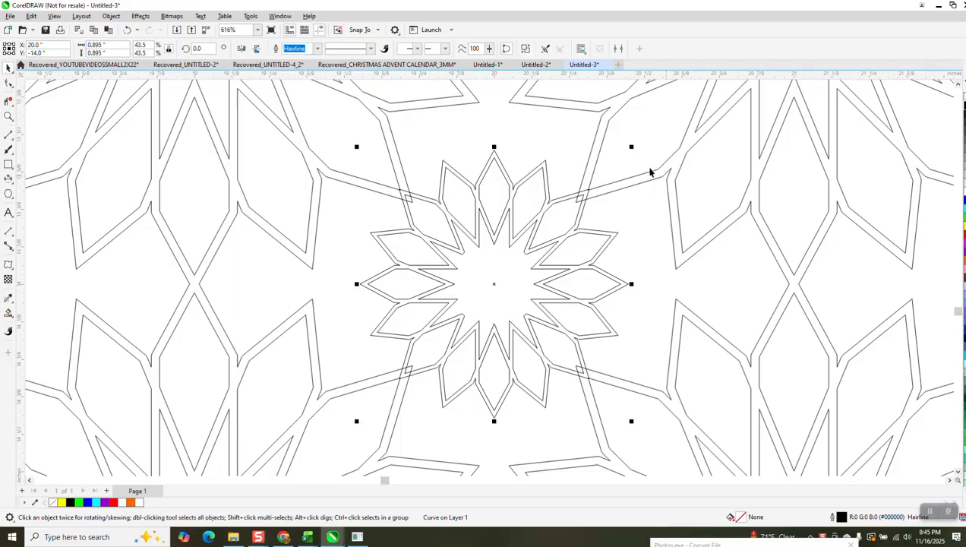
left_click_drag(634, 148, 665, 116)
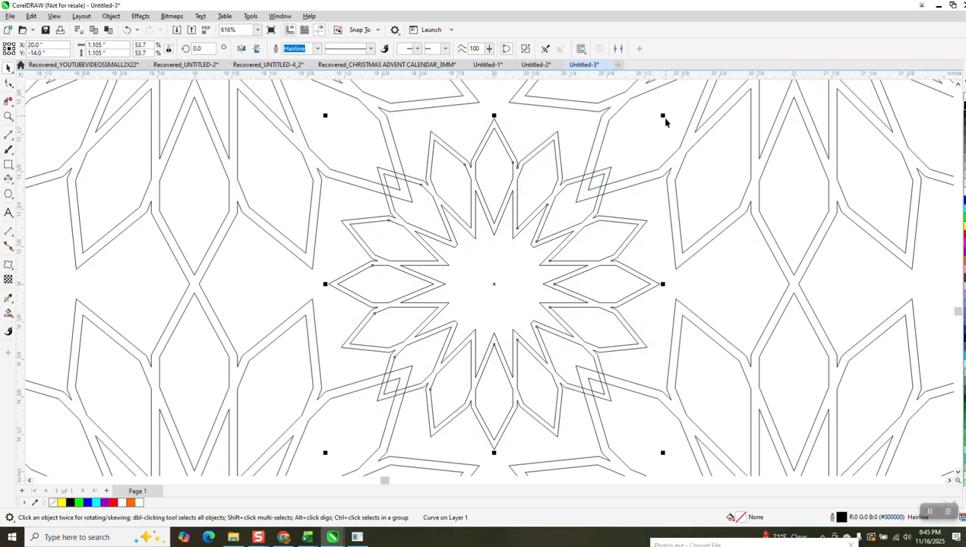
Step: Weld the enlarged small flower and the four large flowers into one curve and check the joined petals
scroll(546, 207, "down", 5)
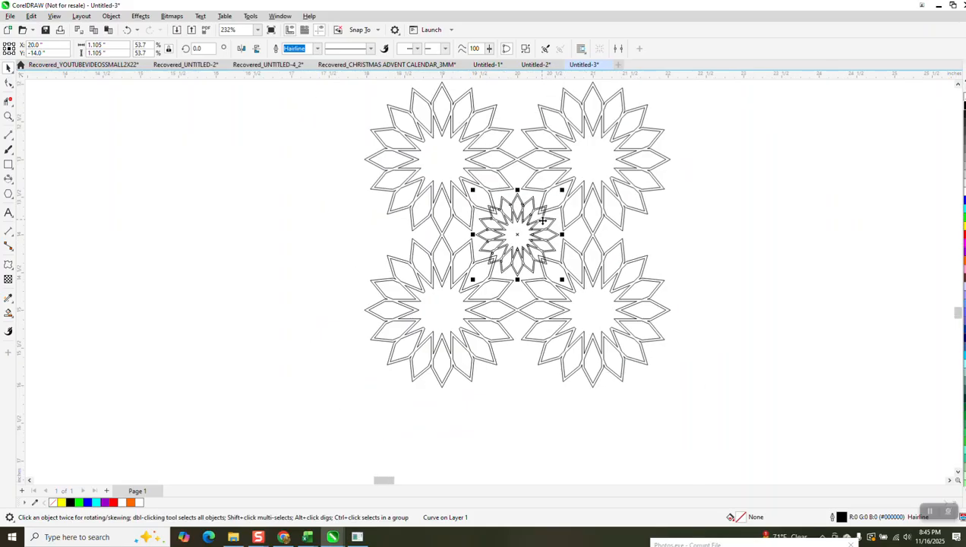
left_click_drag(394, 111, 744, 400)
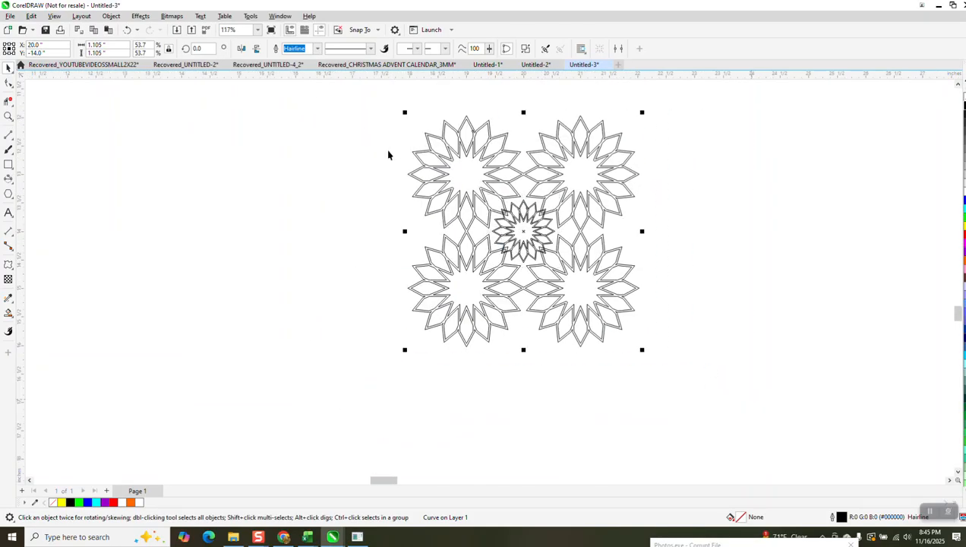
left_click(298, 49)
left_click(9, 116)
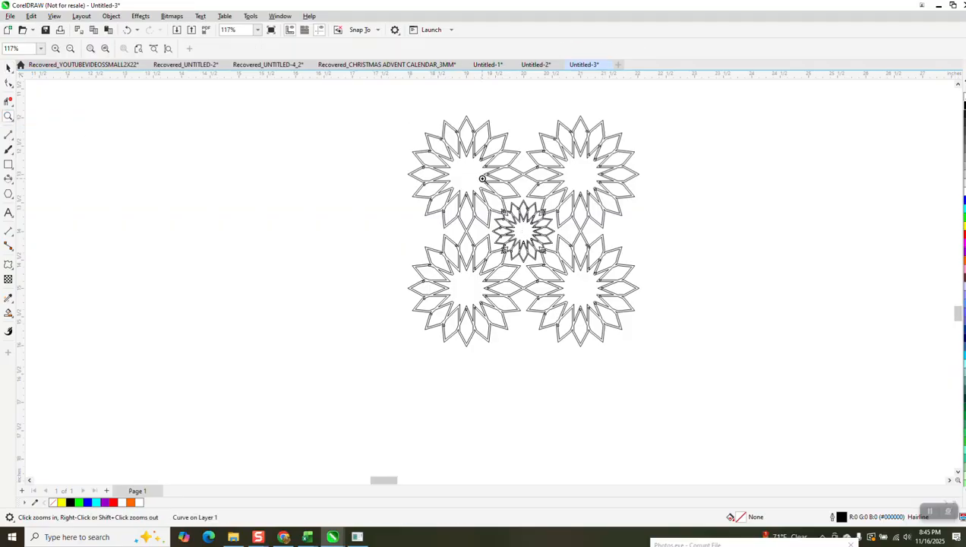
left_click_drag(483, 181, 559, 266)
scroll(557, 261, "down", 4)
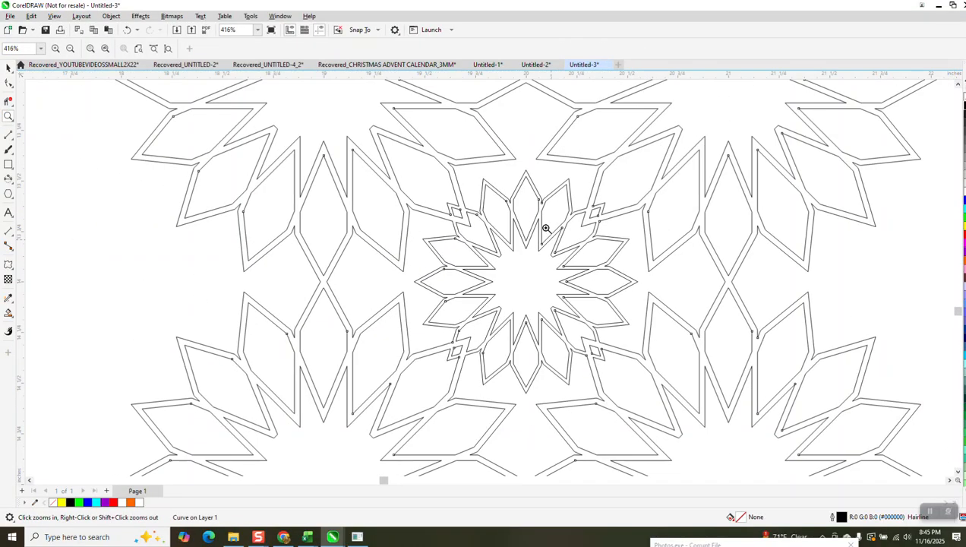
scroll(557, 237, "down", 3)
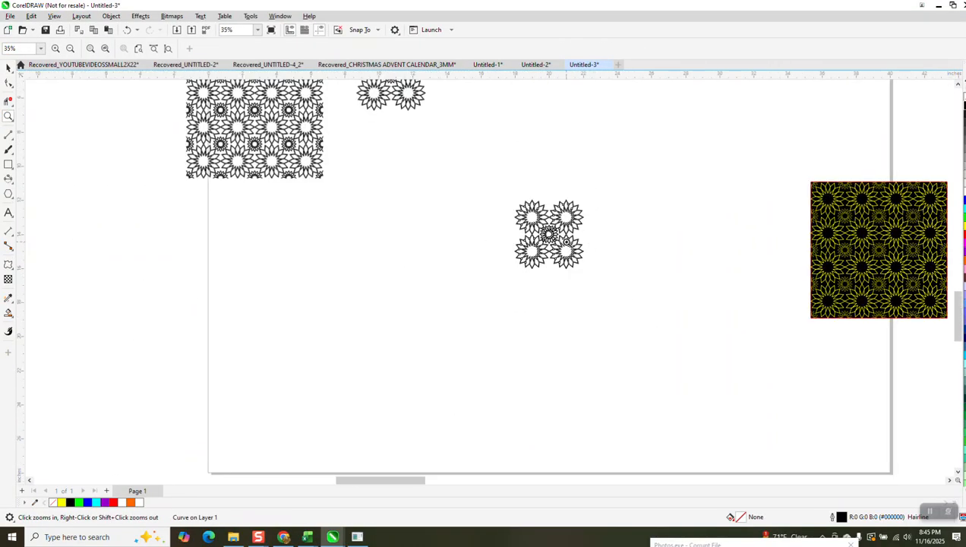
left_click(8, 69)
left_click(538, 217)
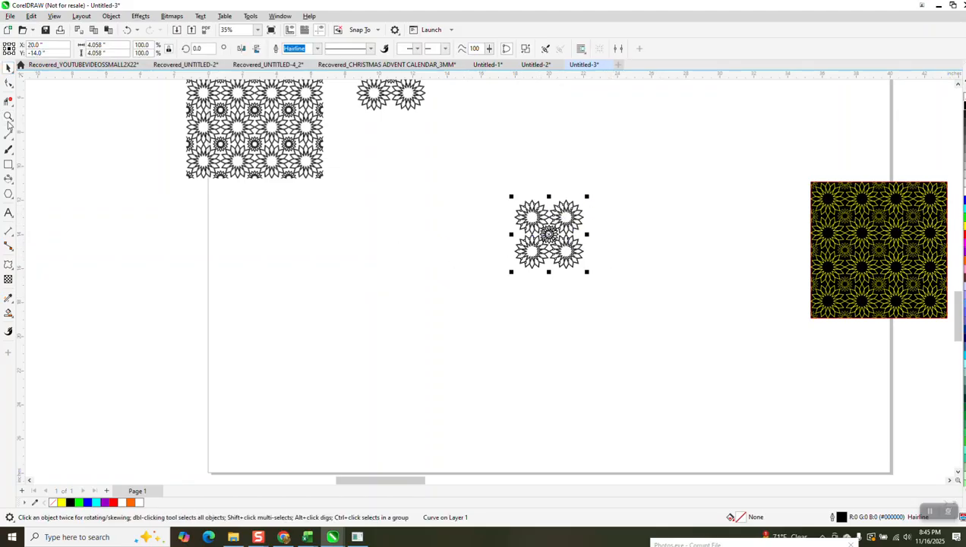
Step: Examine the placement of the red square on the reference flower group and compare it with the welded group
scroll(406, 233, "down", 1)
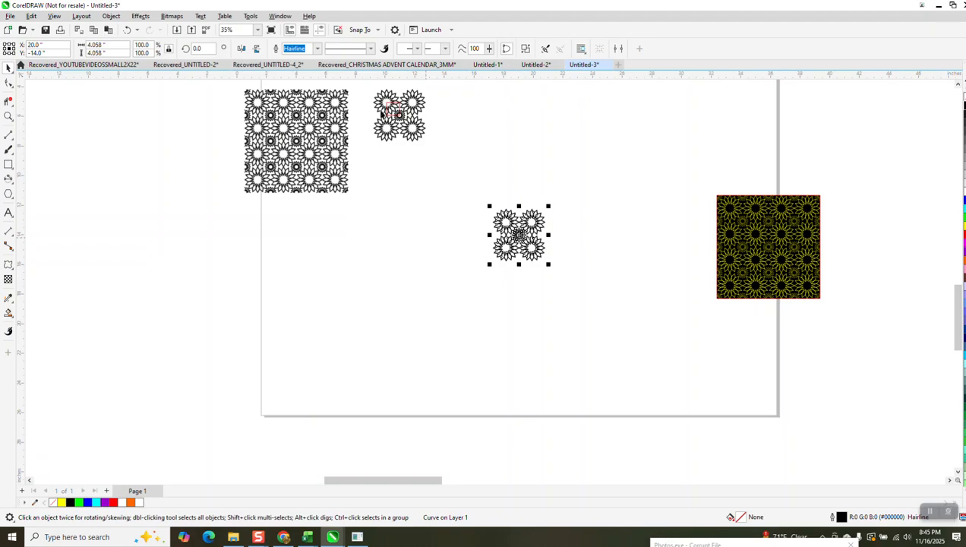
left_click(8, 116)
left_click_drag(372, 90, 458, 151)
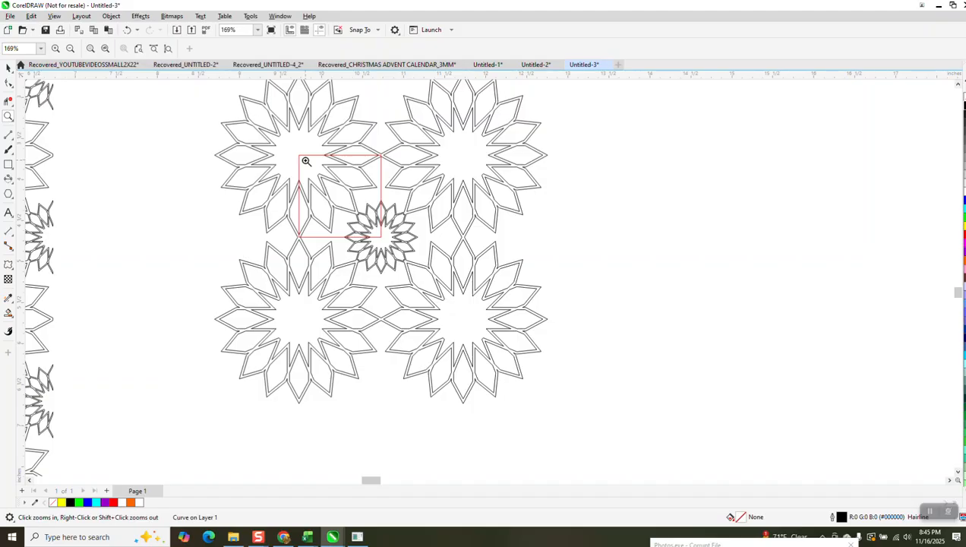
scroll(306, 161, "down", 3)
scroll(468, 232, "down", 1)
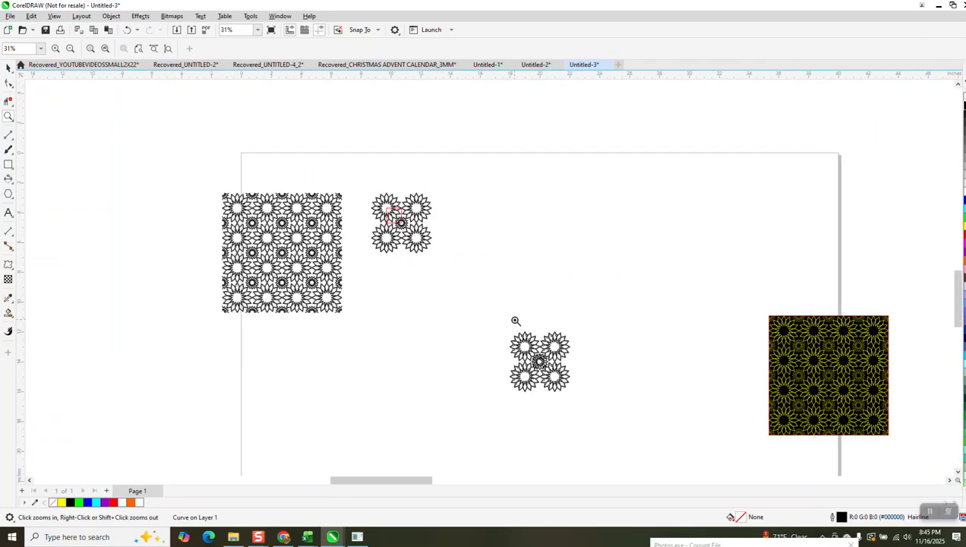
left_click_drag(495, 322, 620, 400)
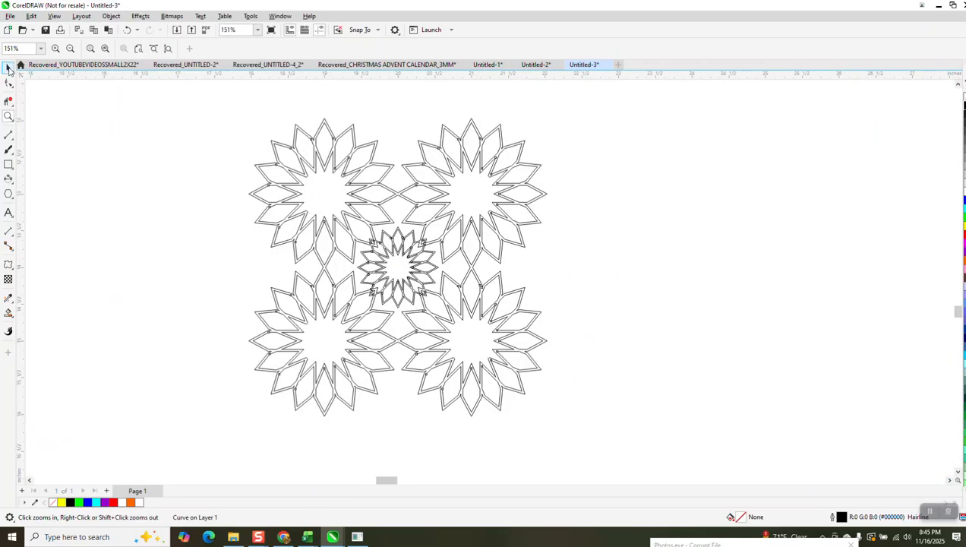
left_click(8, 68)
left_click(429, 287)
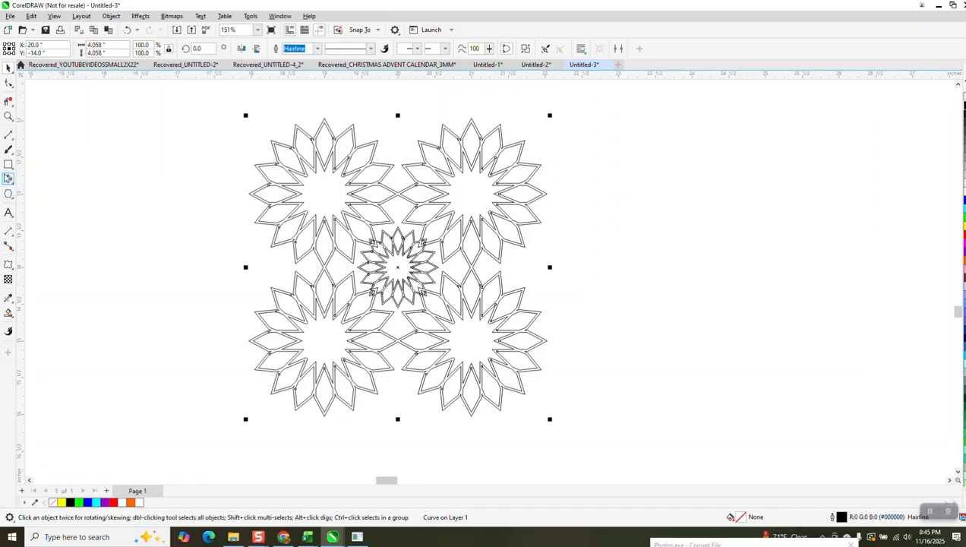
left_click(8, 164)
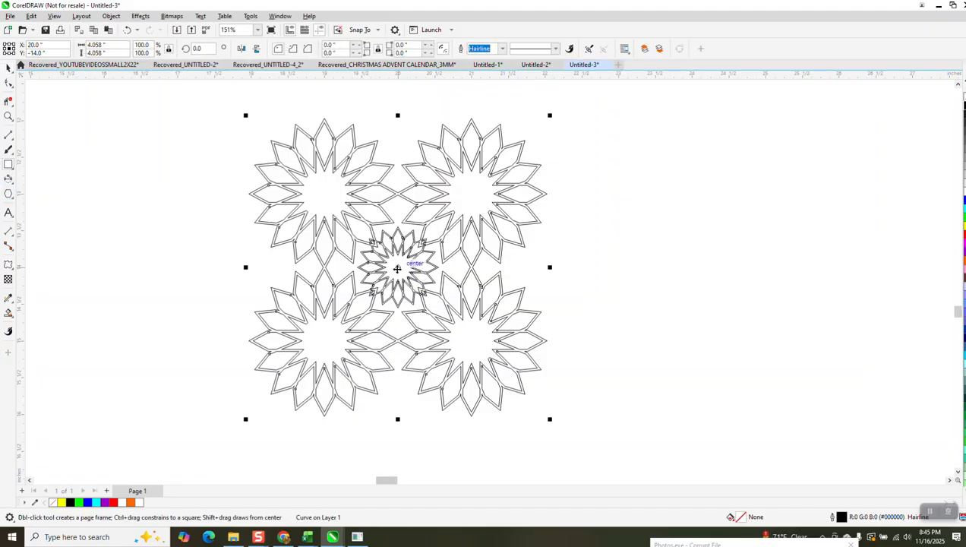
left_click_drag(397, 268, 348, 270)
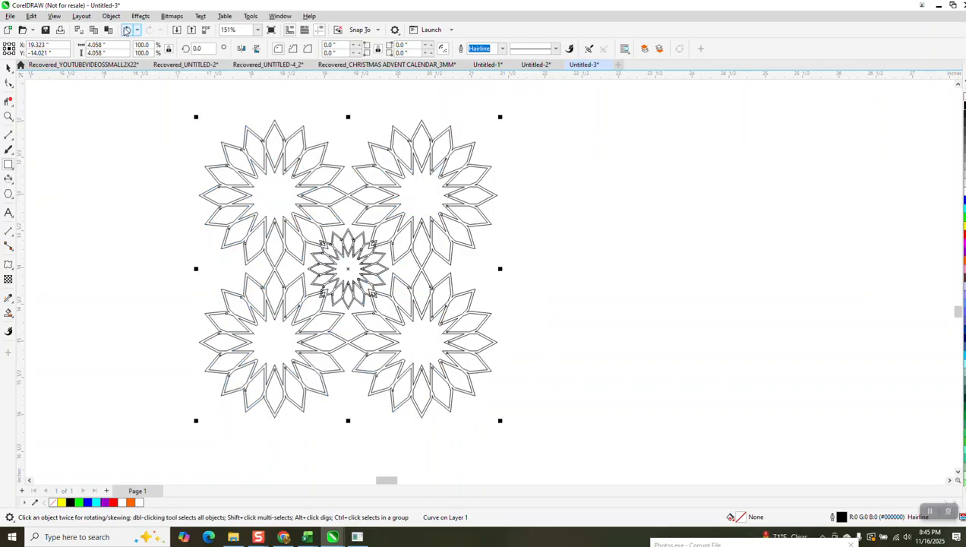
left_click(126, 30)
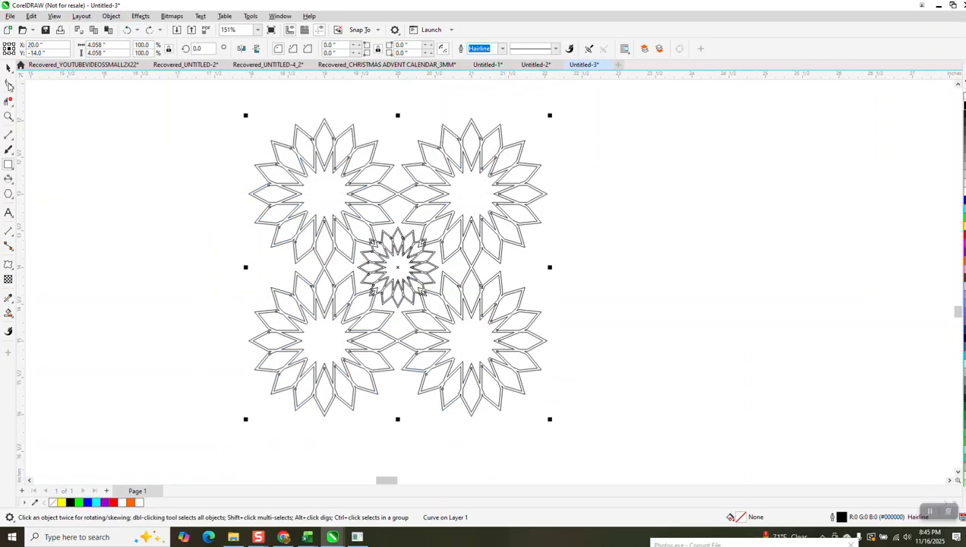
left_click(8, 164)
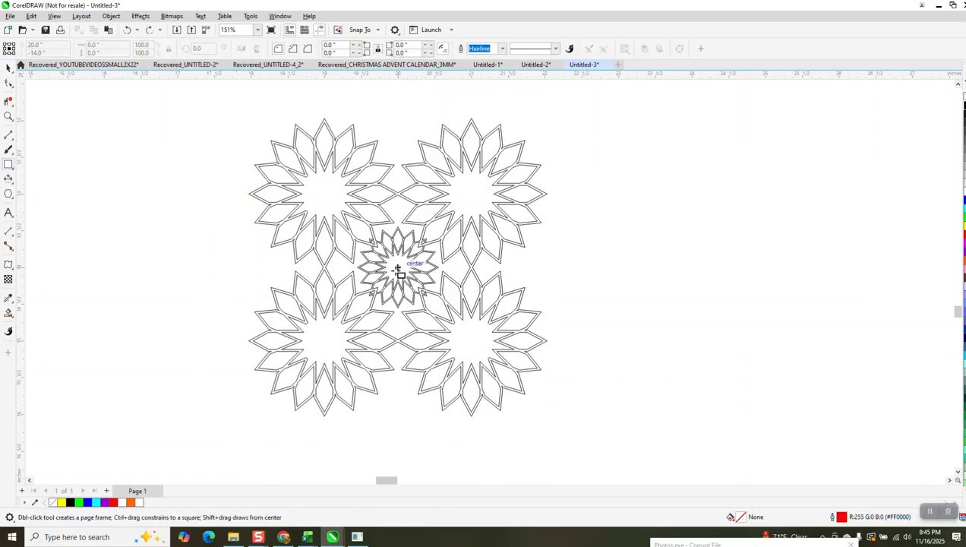
left_click_drag(397, 268, 418, 261)
key("Delete")
Step: Smart-fill the open centre of the upper-left large flower with yellow and no outline, as a snapping aid
left_click(9, 312)
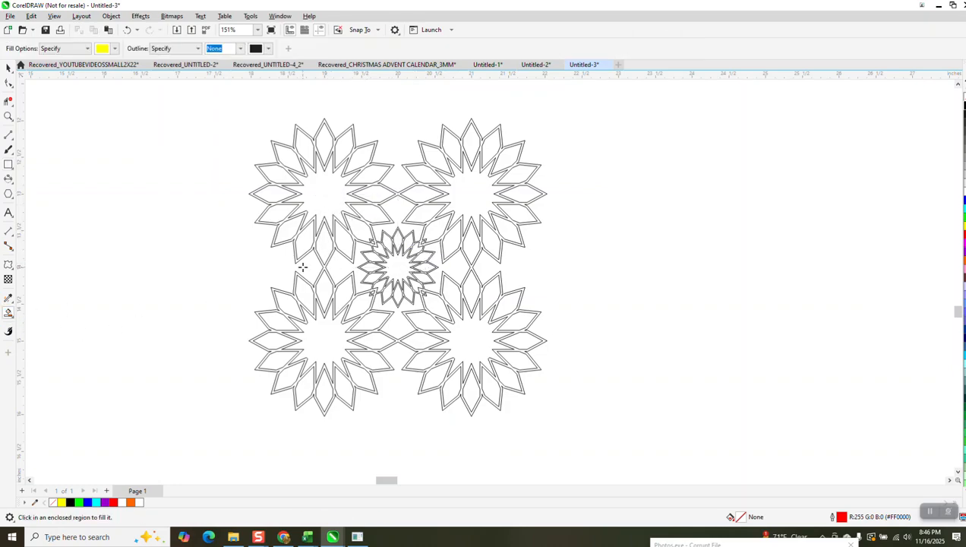
left_click(316, 199)
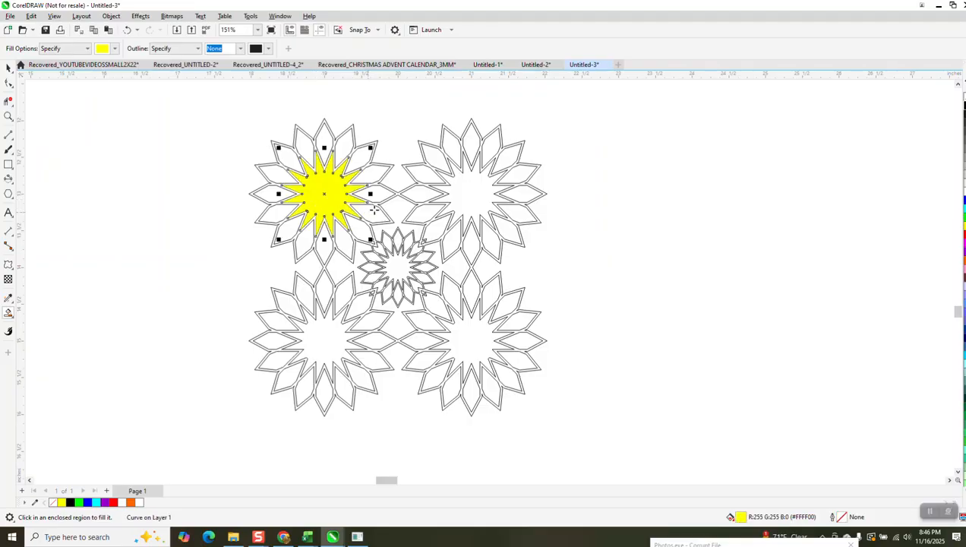
left_click(9, 68)
left_click(332, 199)
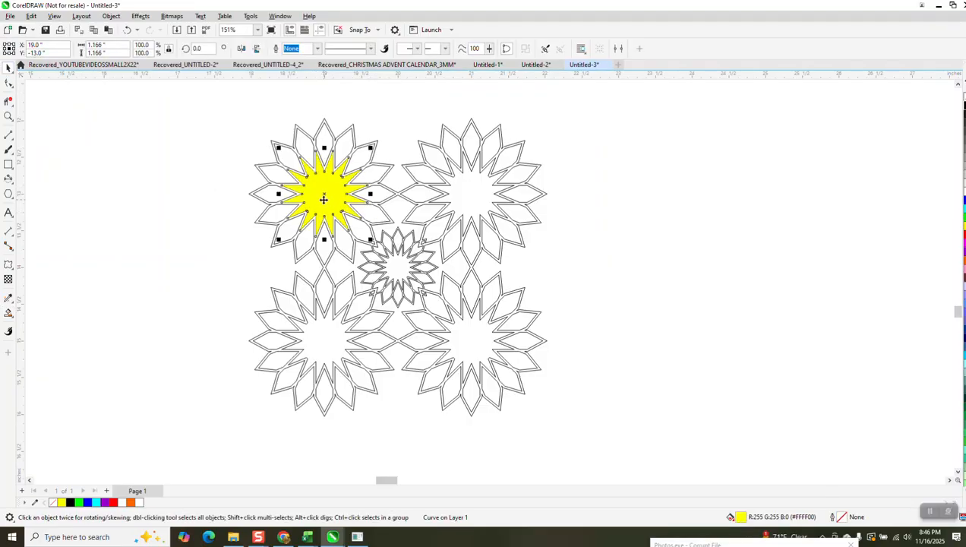
Step: Draw a 1-inch square from the small flower's centre to the centre of the yellow shape
left_click(9, 116)
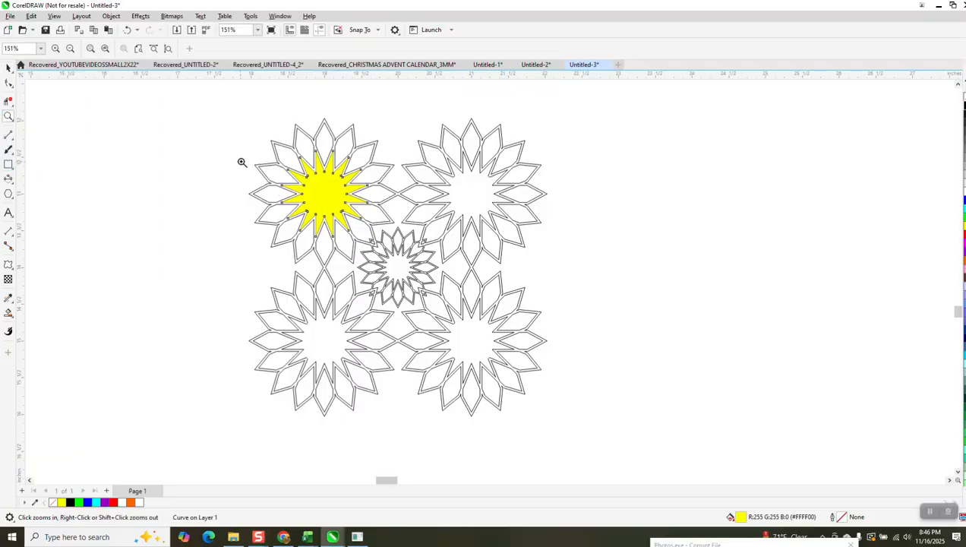
left_click_drag(242, 160, 489, 346)
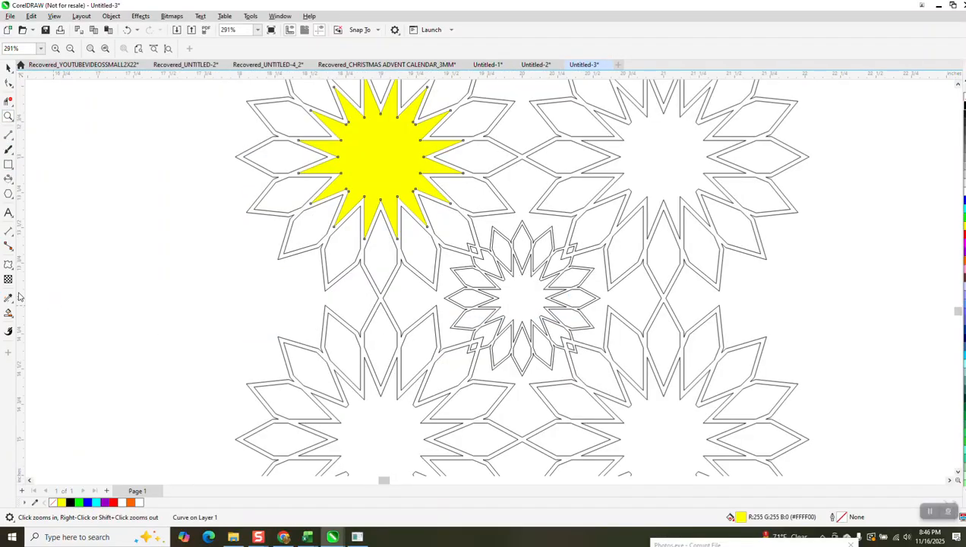
left_click(8, 164)
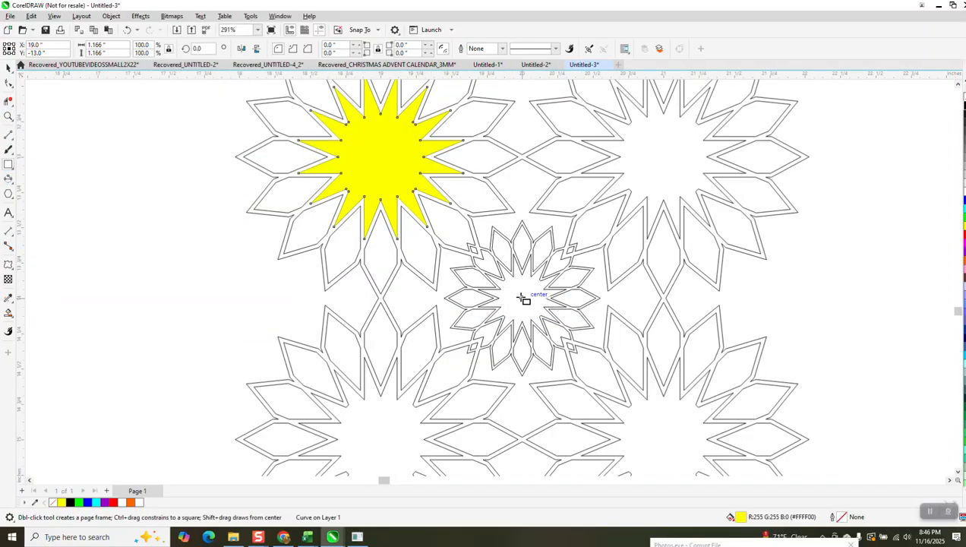
mouse_move(522, 299)
left_mouse_down()
mouse_move(360, 265)
mouse_move(383, 183)
mouse_move(377, 154)
left_mouse_up()
scroll(301, 297, "down", 4)
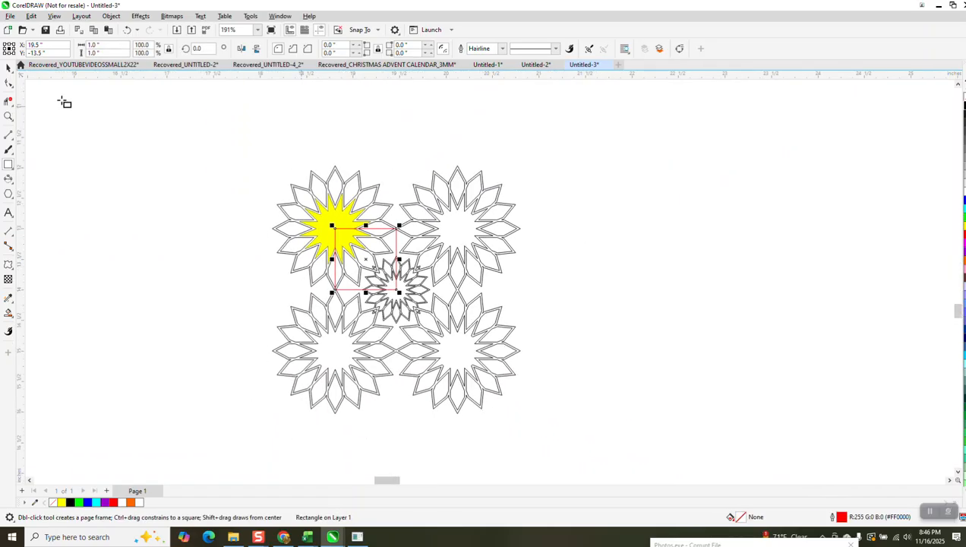
Step: Delete the yellow helper shape from the upper-left flower
left_click(9, 68)
left_click(229, 197)
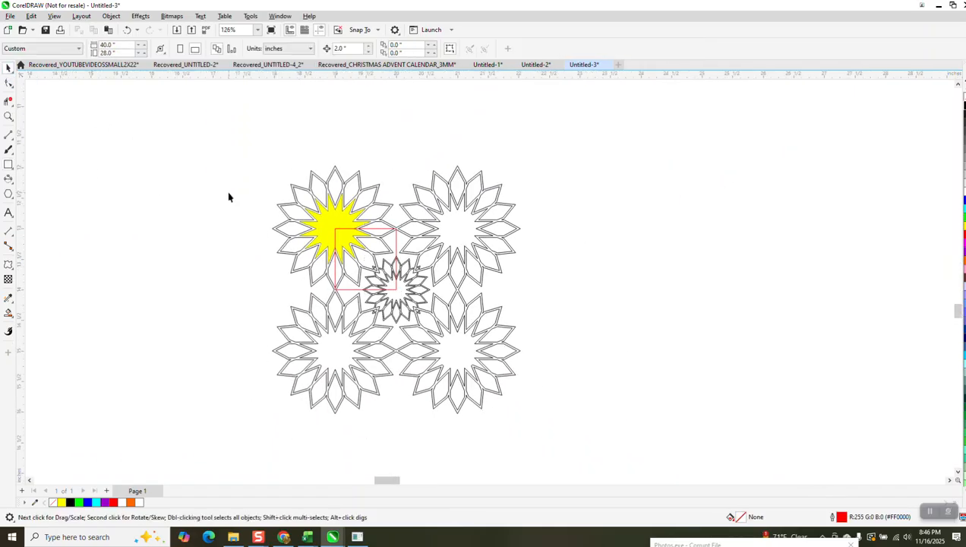
left_click(325, 220)
key("Delete")
Step: Intersect the red square with the welded flower group and move the resulting 1-inch piece to the empty area beside the group
scroll(326, 219, "down", 1)
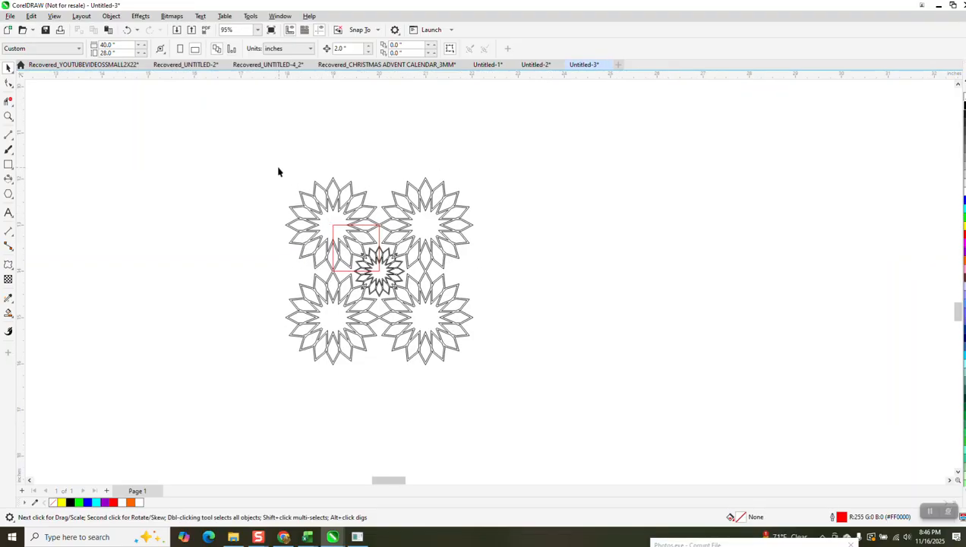
left_click_drag(534, 388, 536, 387)
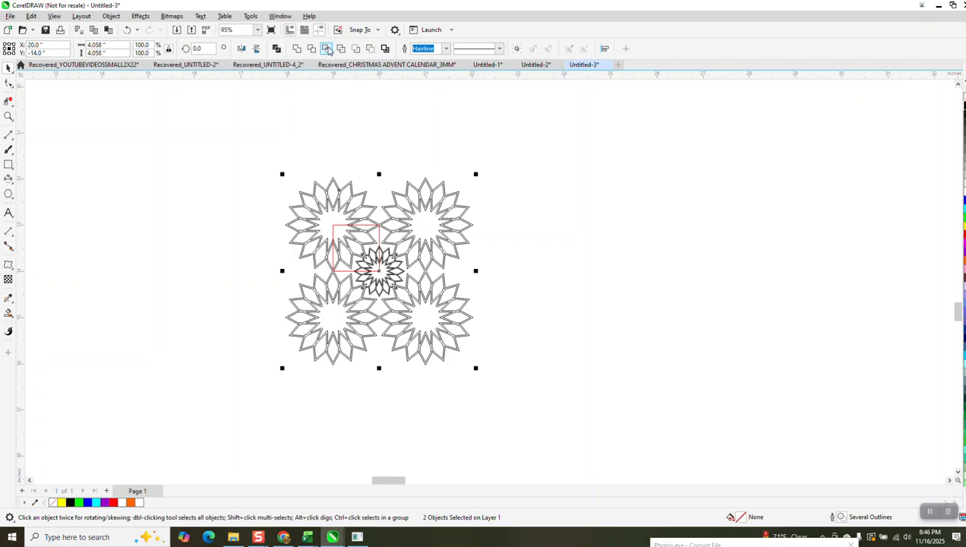
left_click(328, 50)
left_click_drag(363, 252, 629, 245)
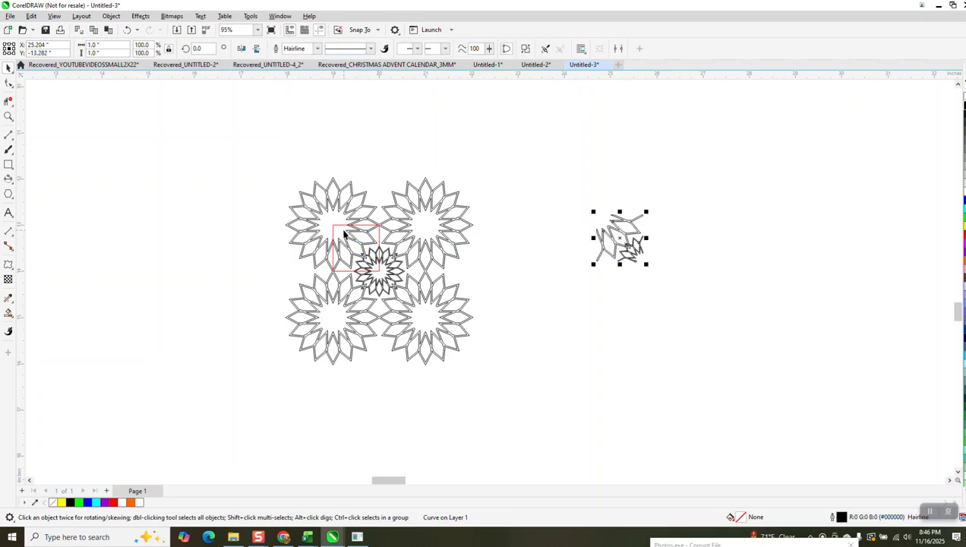
Step: Mirror a copy of the 1-inch piece upward across its edge to form a 1-by-2-inch half tile
key("z")
left_click_drag(585, 220, 678, 274)
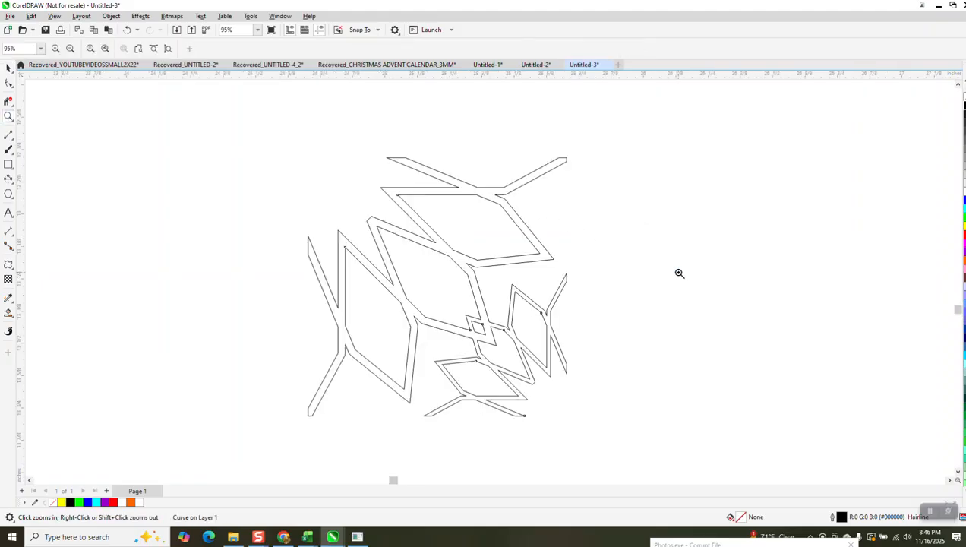
scroll(677, 262, "down", 3)
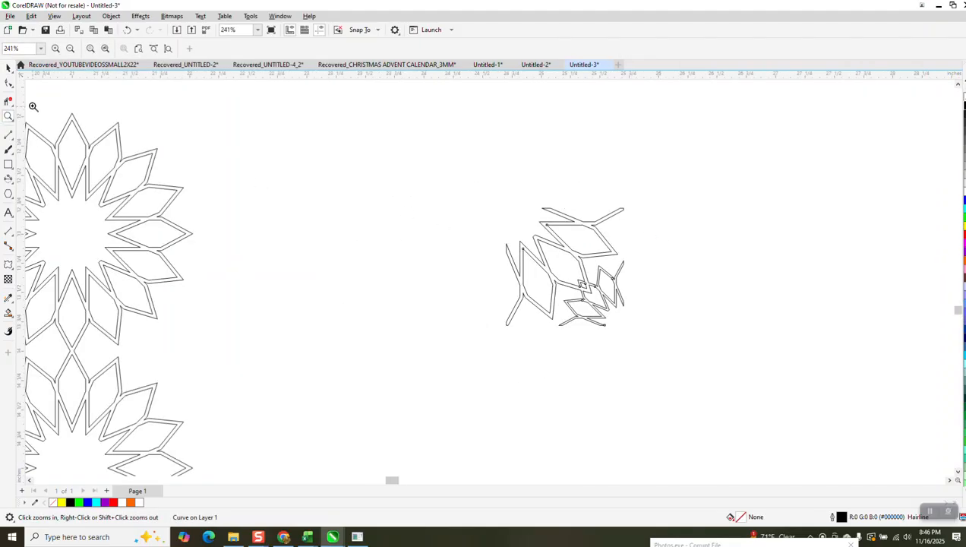
left_click(8, 68)
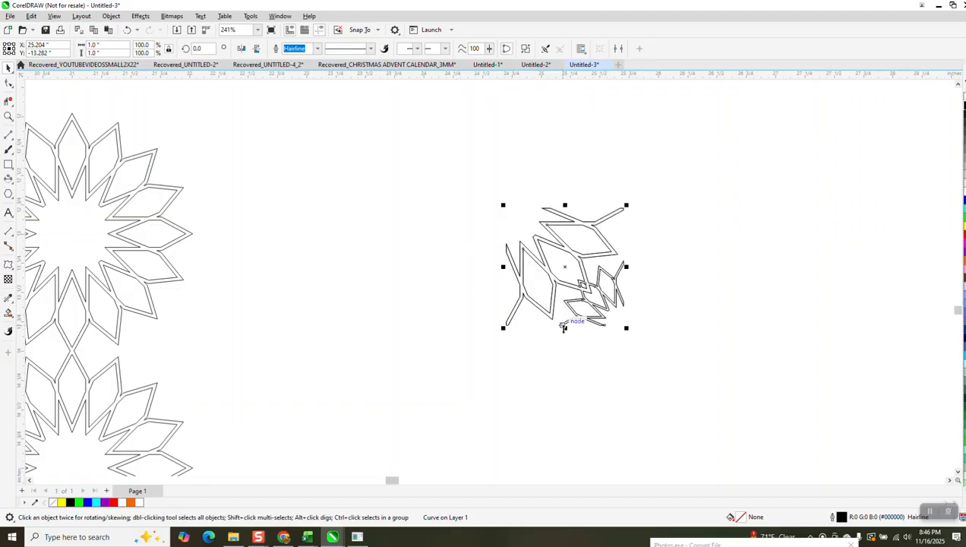
left_click_drag(564, 328, 562, 189)
right_click(562, 189)
scroll(666, 287, "down", 2)
Step: Mirror a copy of both pieces leftward across their edge to complete a 2-inch square flower tile
left_click_drag(536, 149, 715, 350)
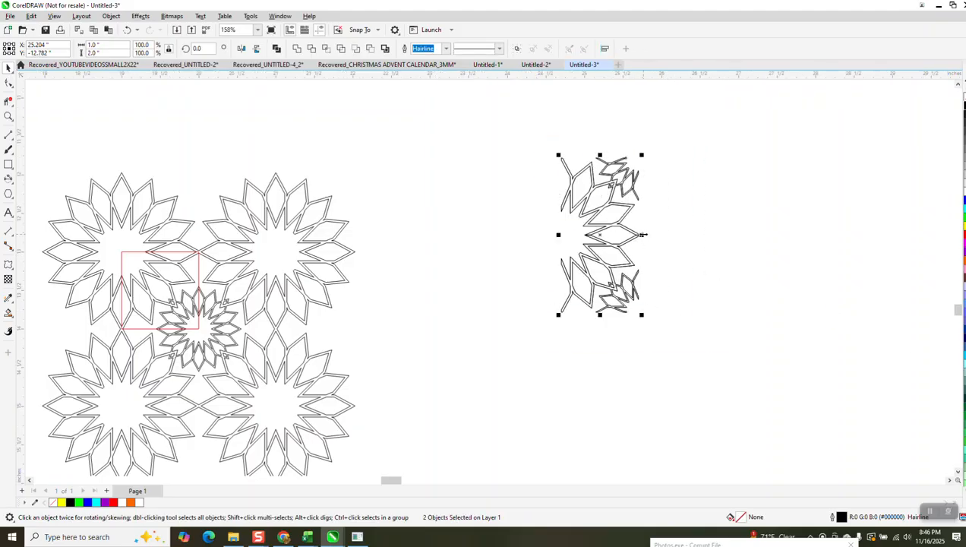
left_click_drag(642, 234, 538, 249)
right_click(538, 250)
scroll(563, 345, "down", 3)
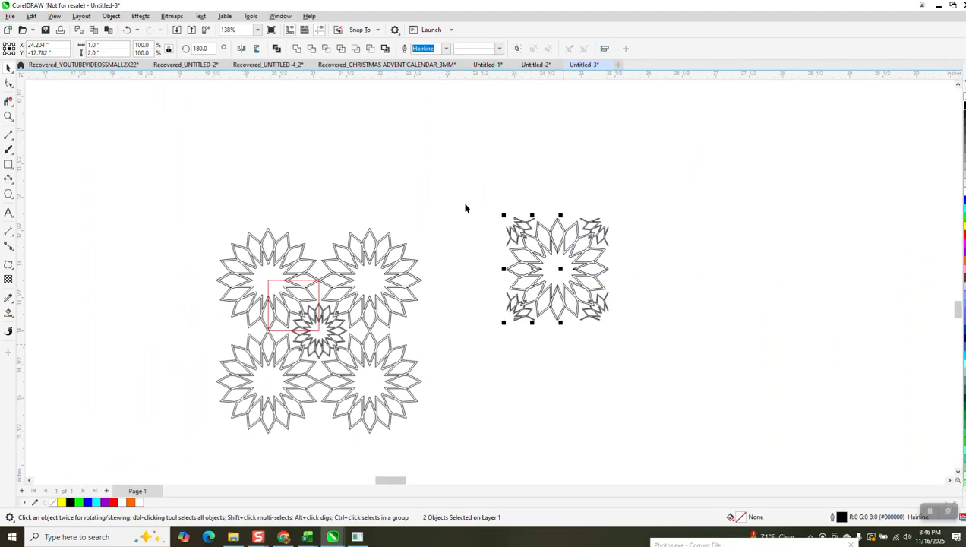
Step: Extend the 2-inch tile to an 8-inch row by mirroring a copy rightward, doubling the selection each time
left_click_drag(467, 199, 663, 373)
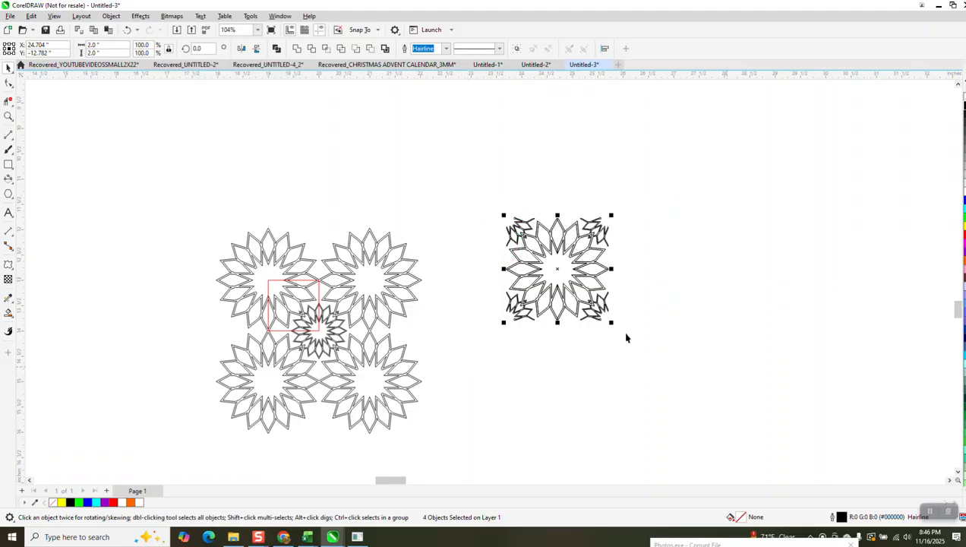
left_click_drag(503, 269, 651, 281)
right_click(651, 281)
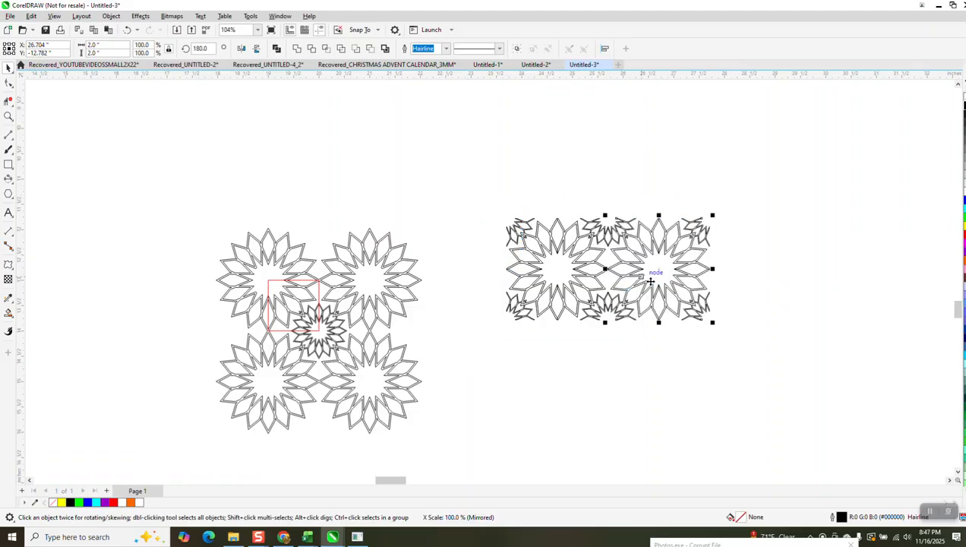
left_click_drag(469, 193, 751, 403)
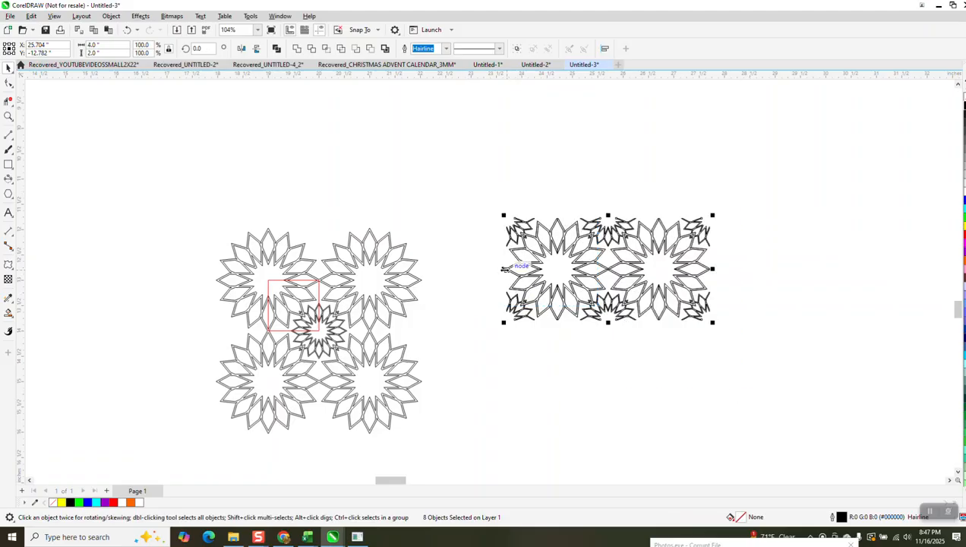
left_click_drag(504, 269, 913, 270)
right_click(912, 269)
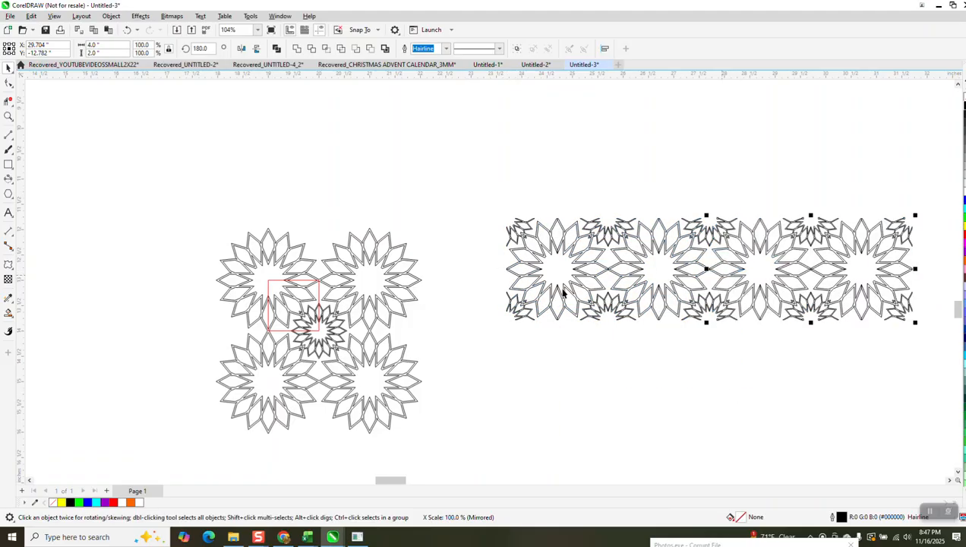
scroll(502, 266, "down", 1)
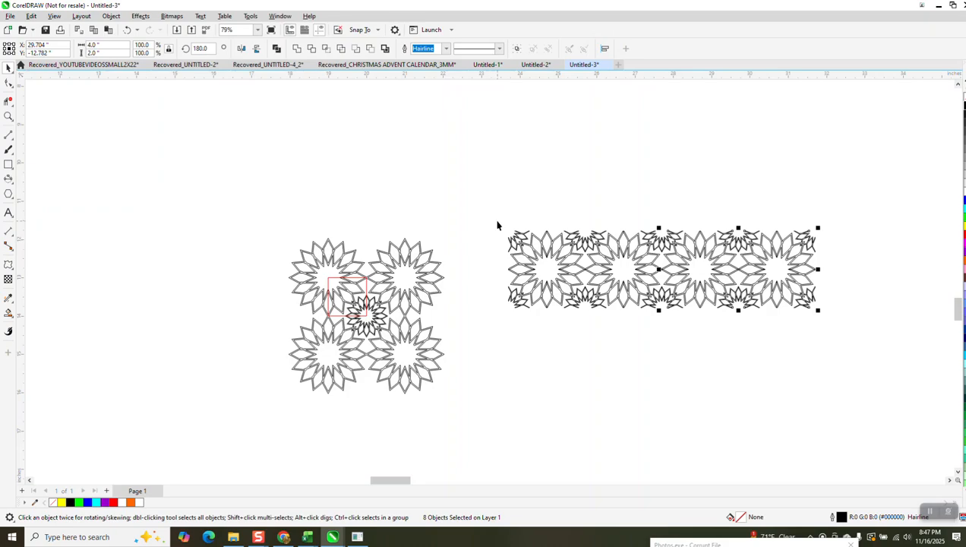
Step: Mirror a copy of the whole 8-inch flower row rightward to make a 16-inch row
left_click_drag(498, 221, 826, 350)
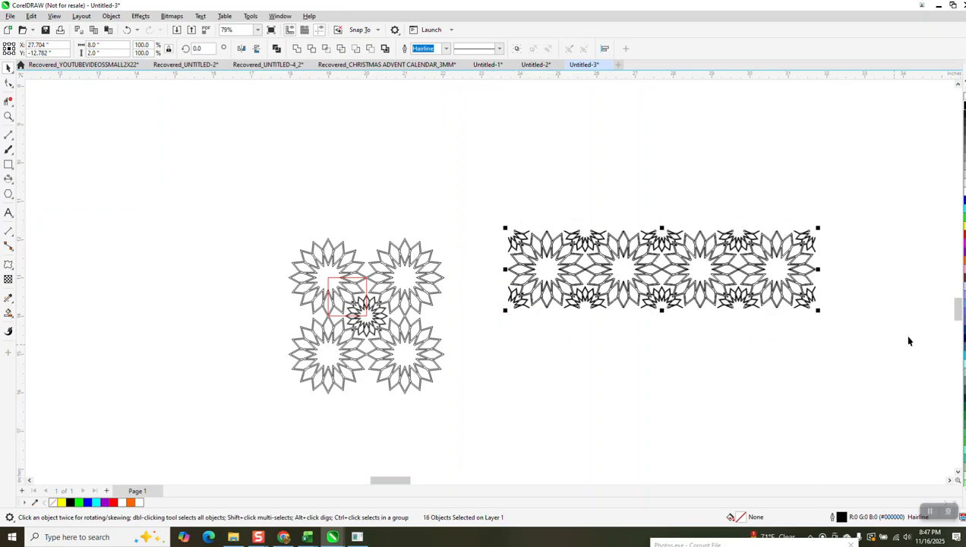
scroll(521, 317, "down", 1)
left_click_drag(511, 281, 754, 296)
right_click(754, 296)
scroll(618, 333, "down", 1)
scroll(589, 321, "down", 1)
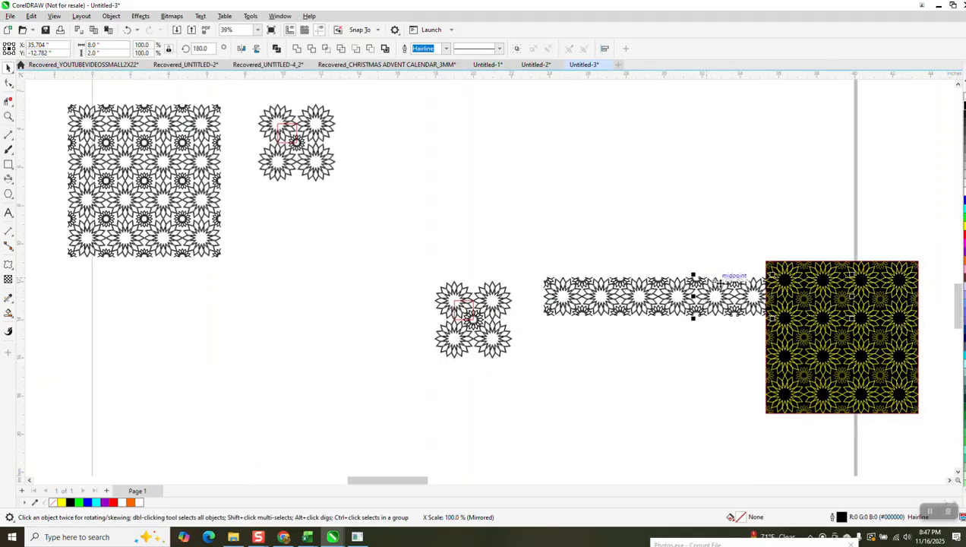
Step: Move the black square down clear of the flower row, and move the 16-inch row up near the page's upper edge
left_click_drag(936, 356, 955, 398)
left_click_drag(897, 387, 927, 443)
left_click_drag(867, 334, 930, 431)
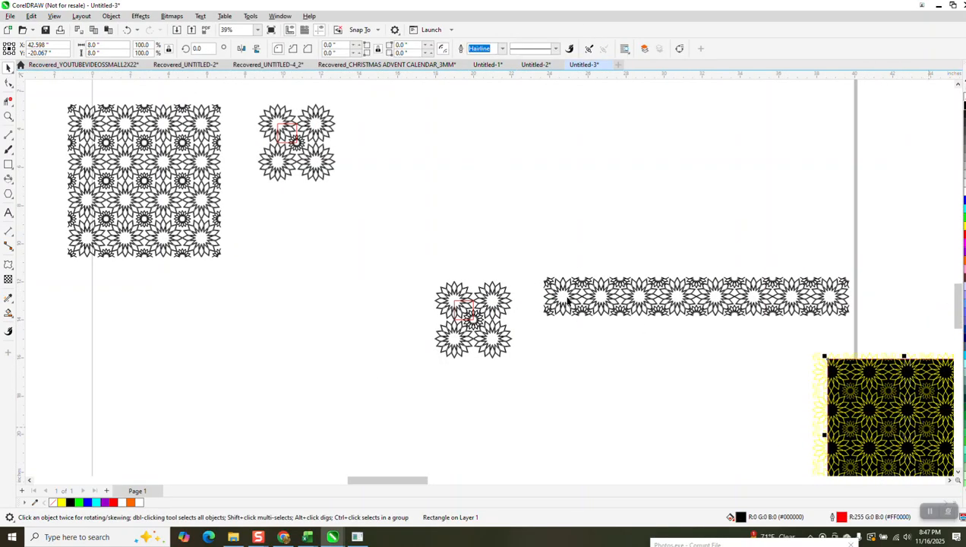
left_click_drag(849, 345, 851, 348)
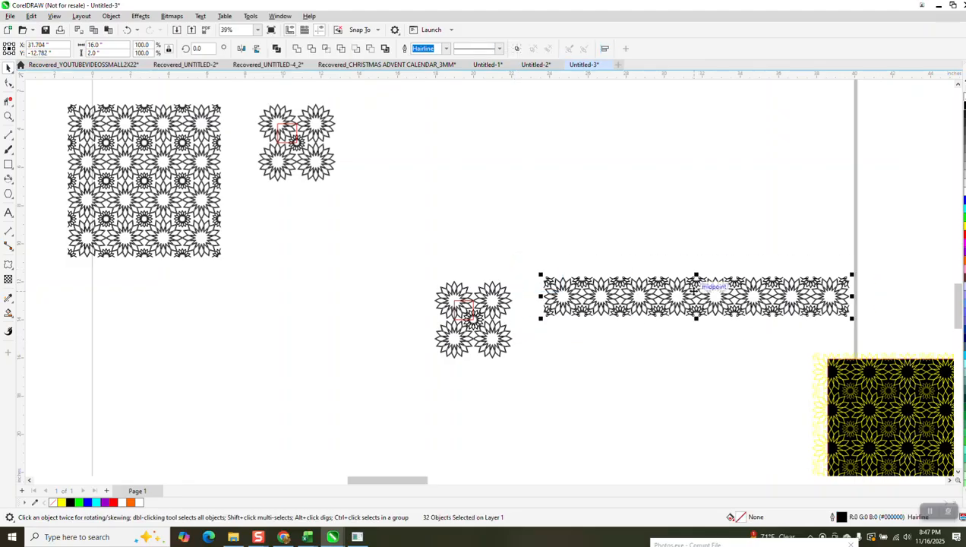
left_click_drag(696, 298, 678, 146)
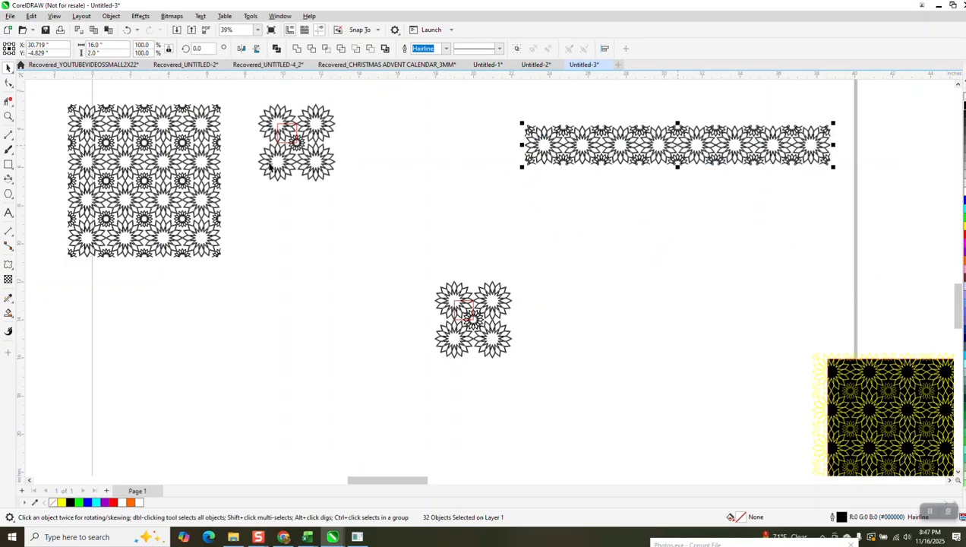
Step: Mirror a copy of the 16-inch row downward across its lower edge to form a second row of flowers
left_click(9, 117)
left_click_drag(514, 106, 834, 225)
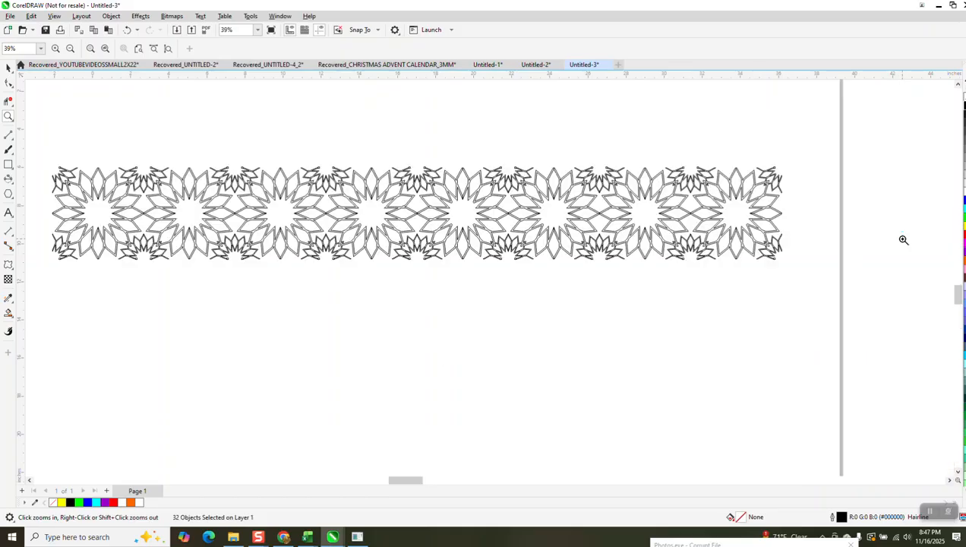
left_click(8, 67)
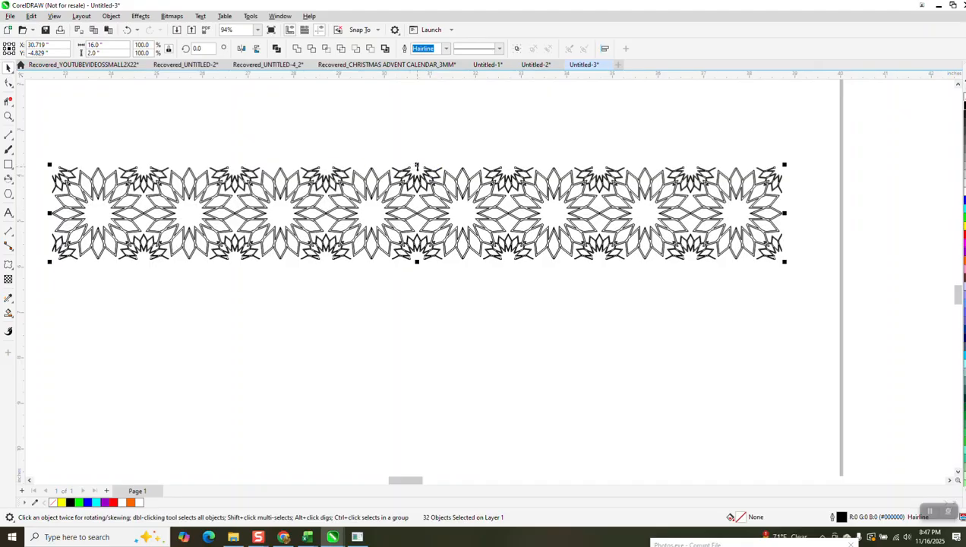
left_click_drag(416, 164, 416, 206)
left_click_drag(425, 262, 423, 269)
right_click(424, 270)
scroll(397, 191, "down", 1)
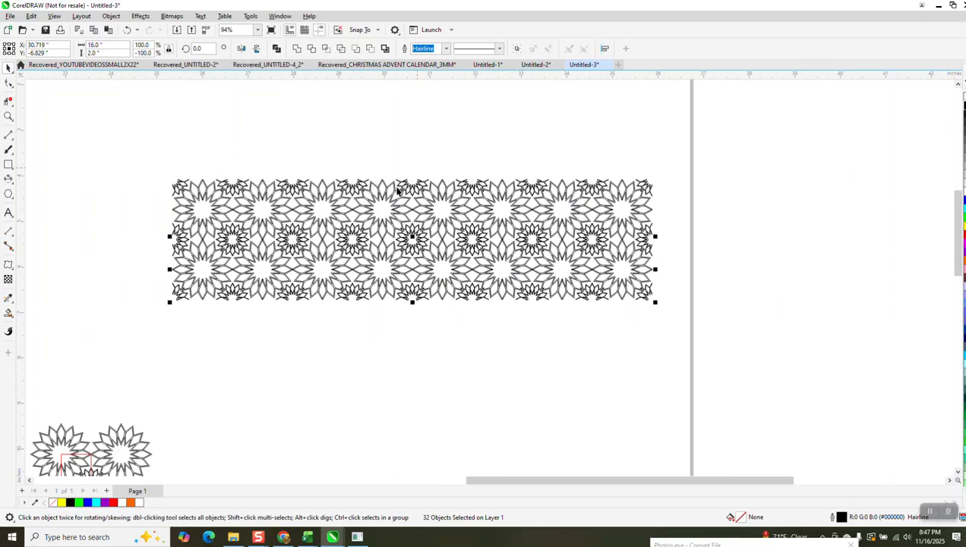
Step: Mirror a copy of the two flower rows downward to make a 16-by-8-inch pattern
left_click_drag(212, 160, 686, 304)
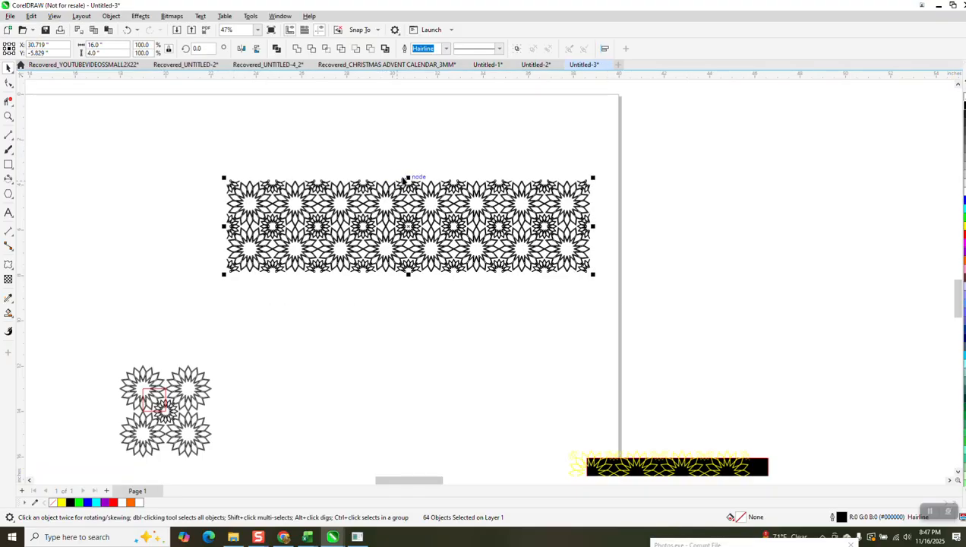
left_click_drag(408, 177, 419, 284)
right_click(420, 284)
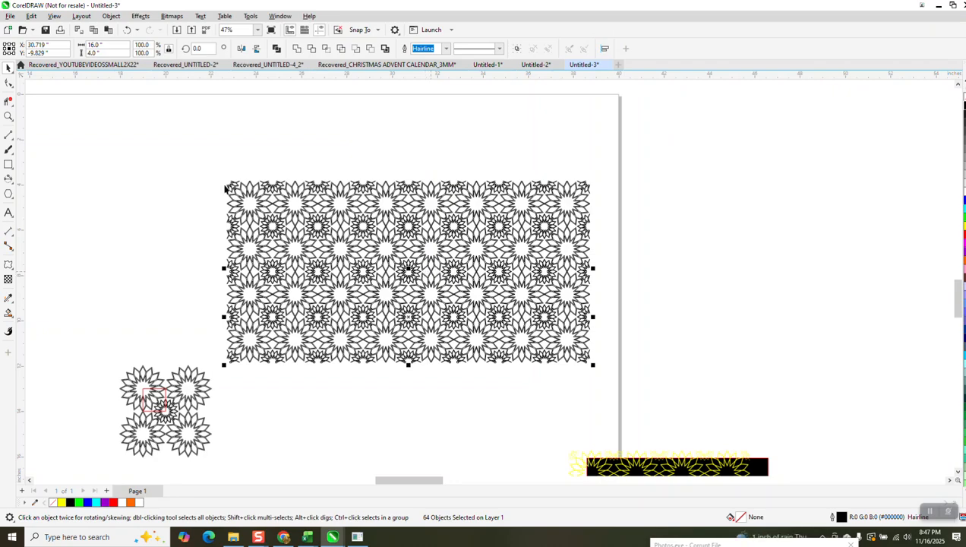
Step: Mirror a copy of the 16-by-8-inch pattern downward into a 16-inch square, and move the black square clear of it
left_click_drag(211, 169, 246, 245)
left_click_drag(606, 394, 606, 394)
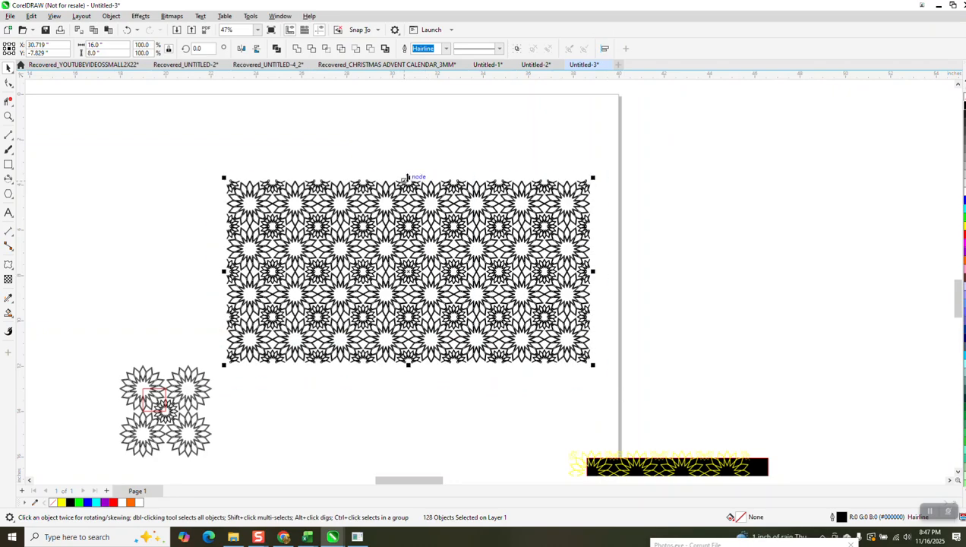
left_click_drag(409, 178, 418, 259)
left_click_drag(432, 388, 428, 388)
scroll(378, 316, "down", 2)
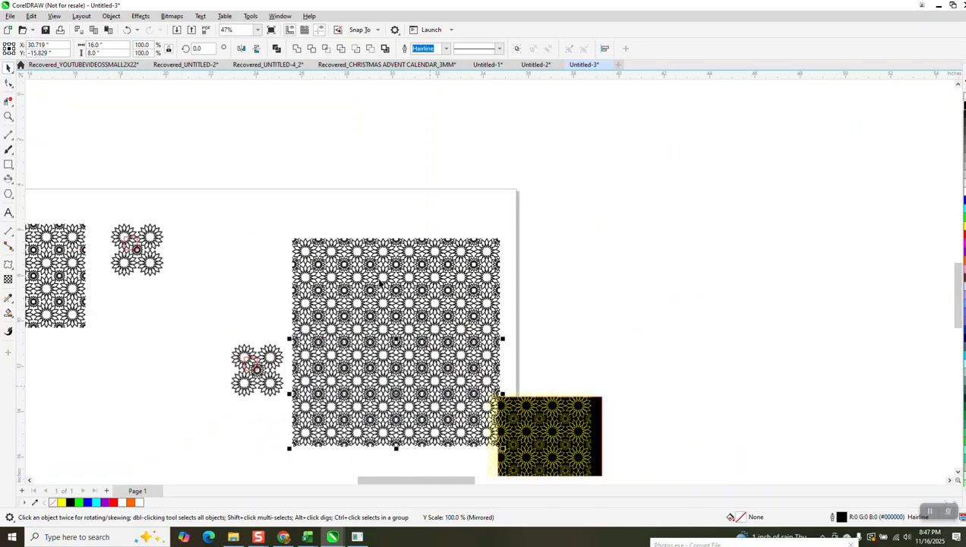
left_click_drag(589, 409, 678, 359)
left_click_drag(552, 421, 685, 349)
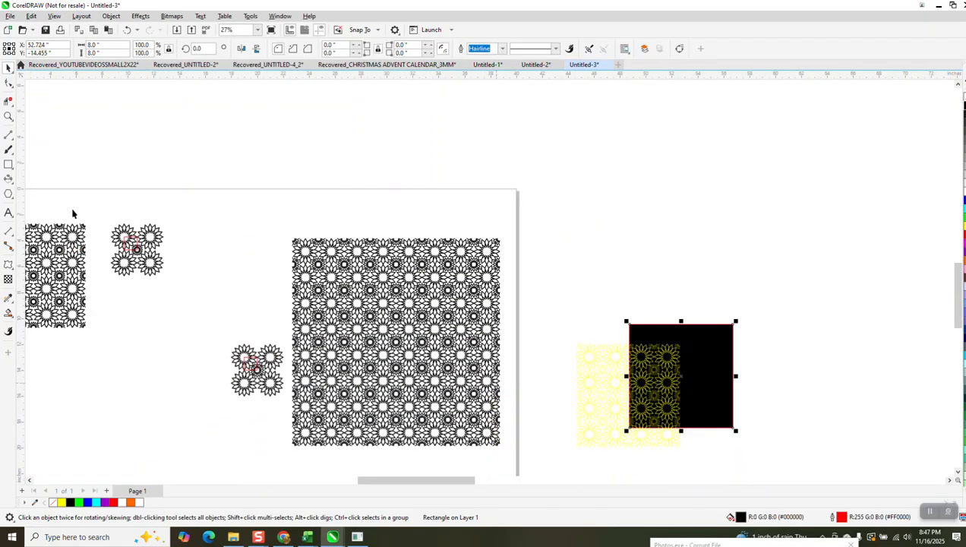
Step: Examine the tiled 16-inch pattern up close and the red square on the four-flower group it came from
left_click(8, 116)
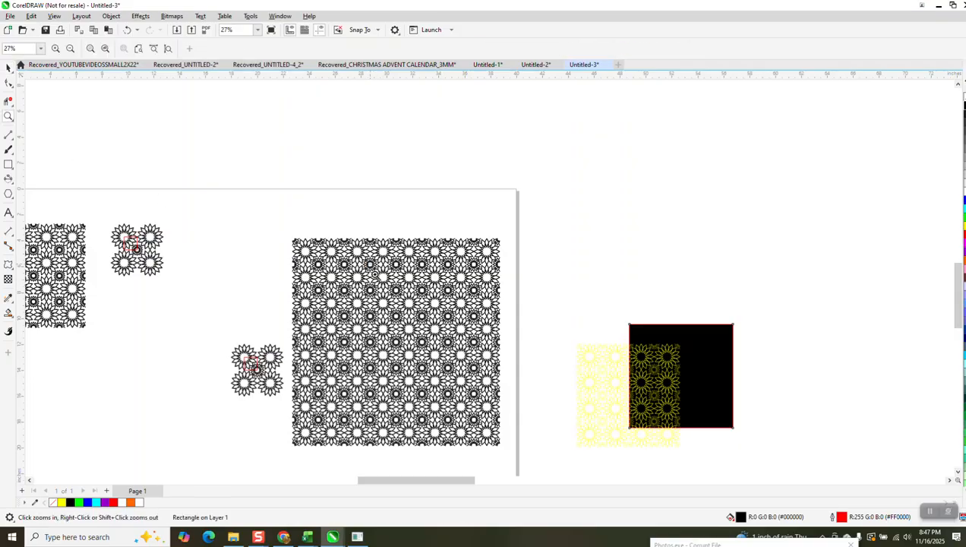
left_click_drag(374, 272, 448, 323)
scroll(427, 301, "down", 3)
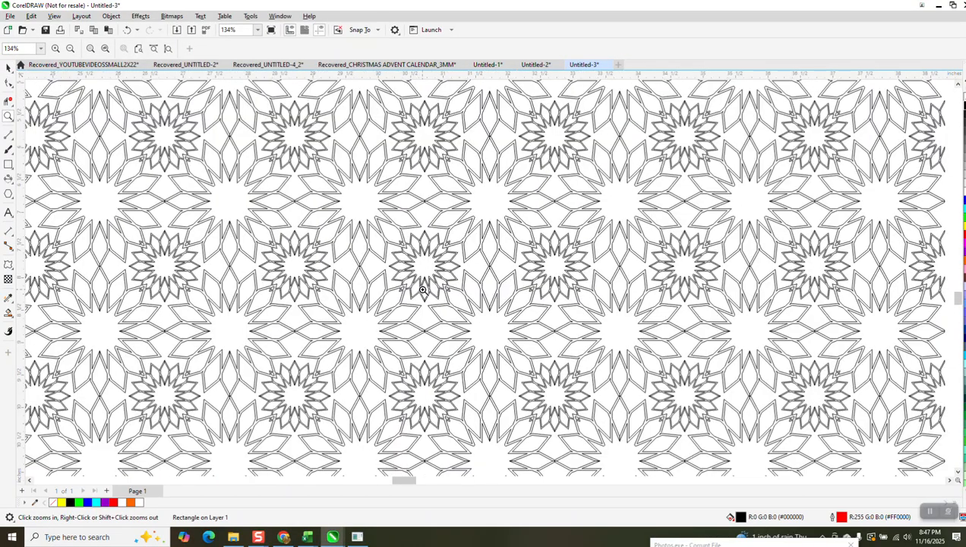
scroll(431, 279, "down", 2)
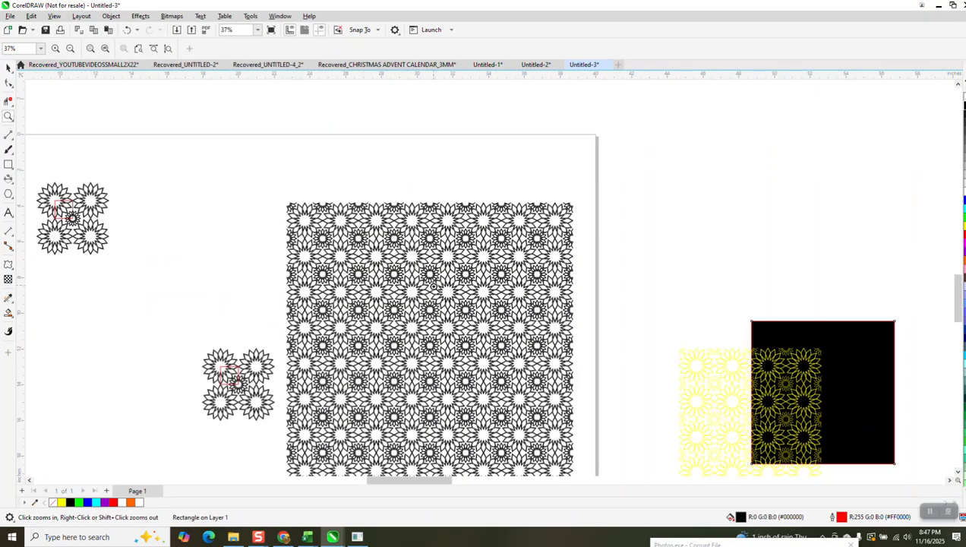
left_click_drag(199, 346, 346, 429)
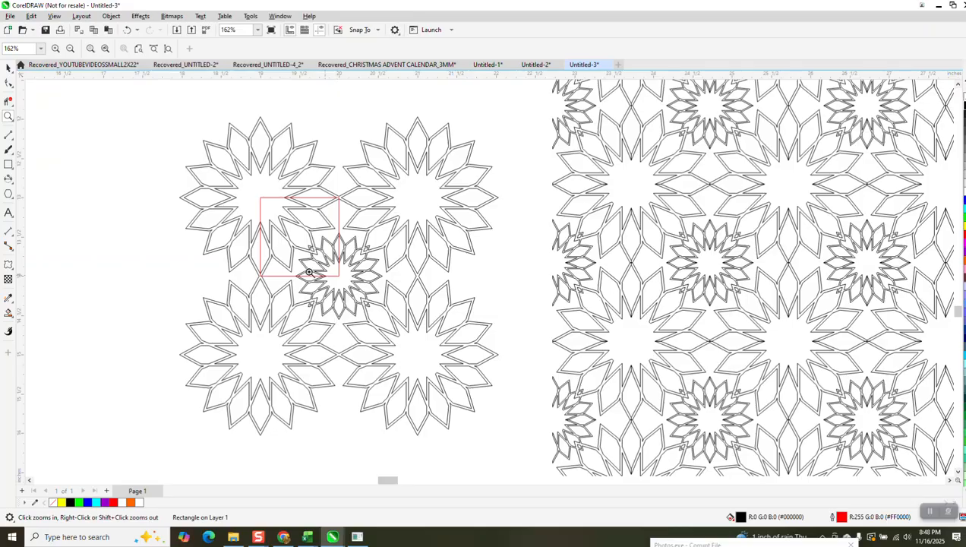
scroll(518, 337, "down", 3)
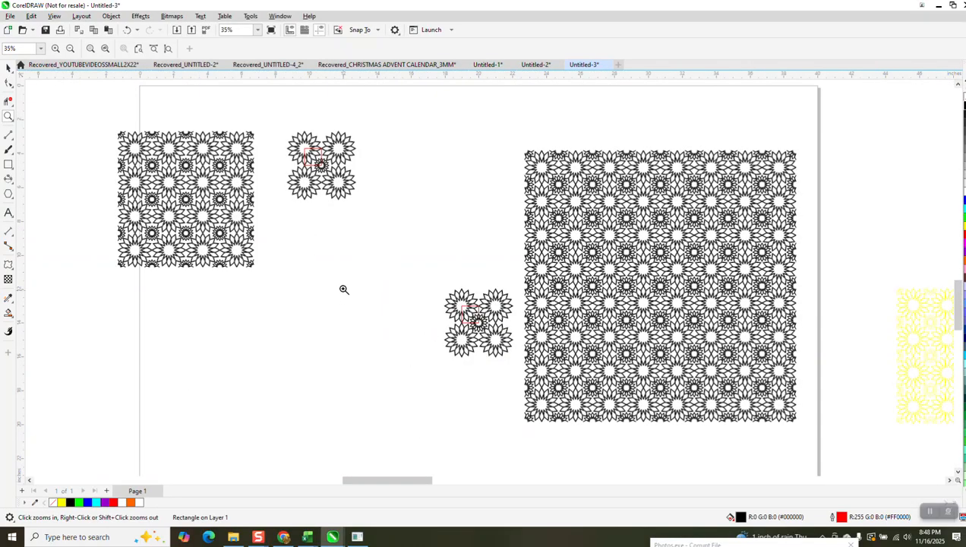
Step: Smart-fill the star-shaped centre of the lower-right flower with yellow and no outline, in the four-flower group beside the smaller pattern
left_click_drag(281, 138, 410, 235)
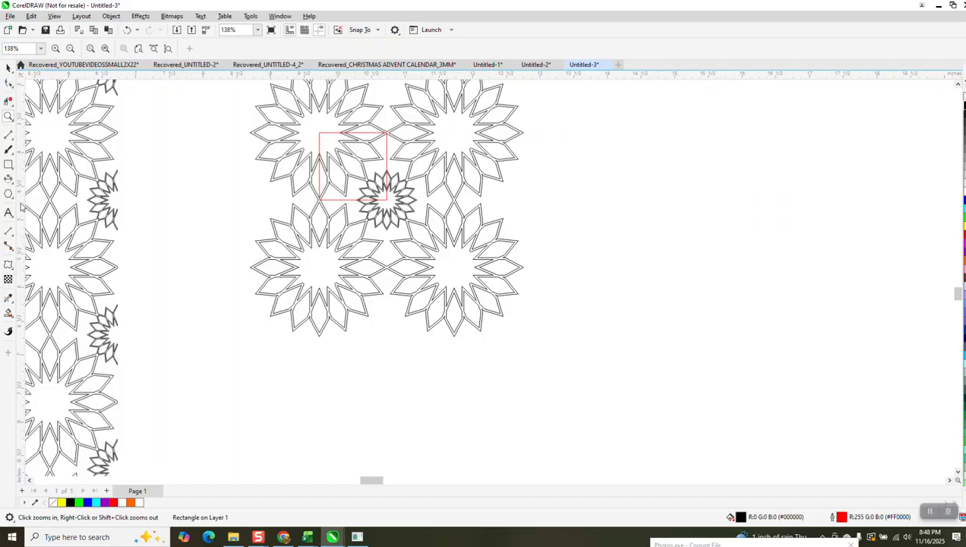
left_click(8, 311)
left_click(456, 268)
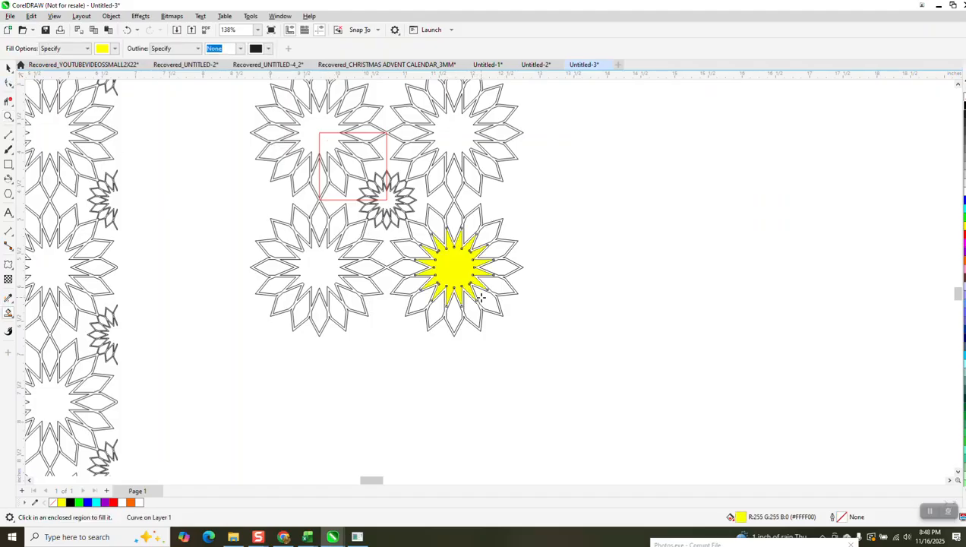
Step: Move the 1-inch red square diagonally so it spans from the small flower's centre to the yellow star's centre
left_click(9, 68)
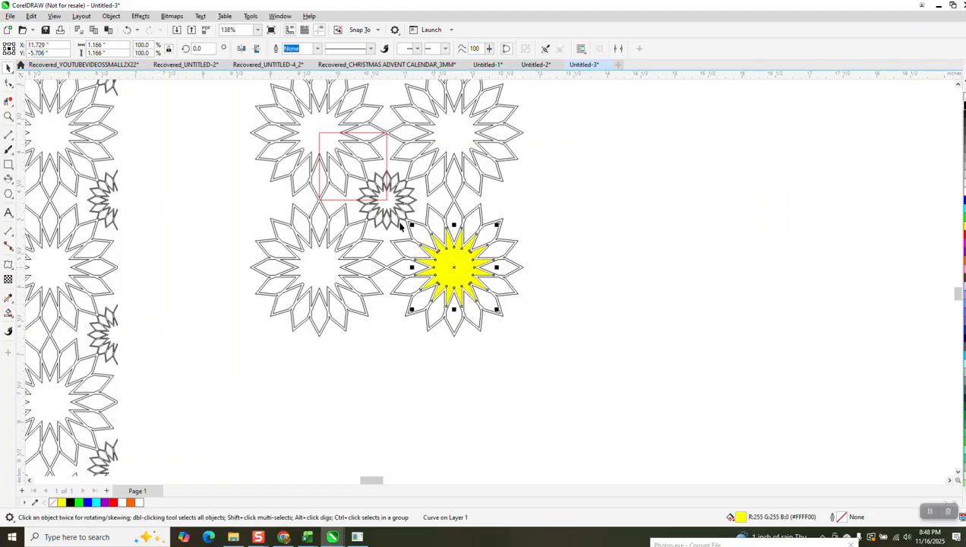
left_click(386, 202)
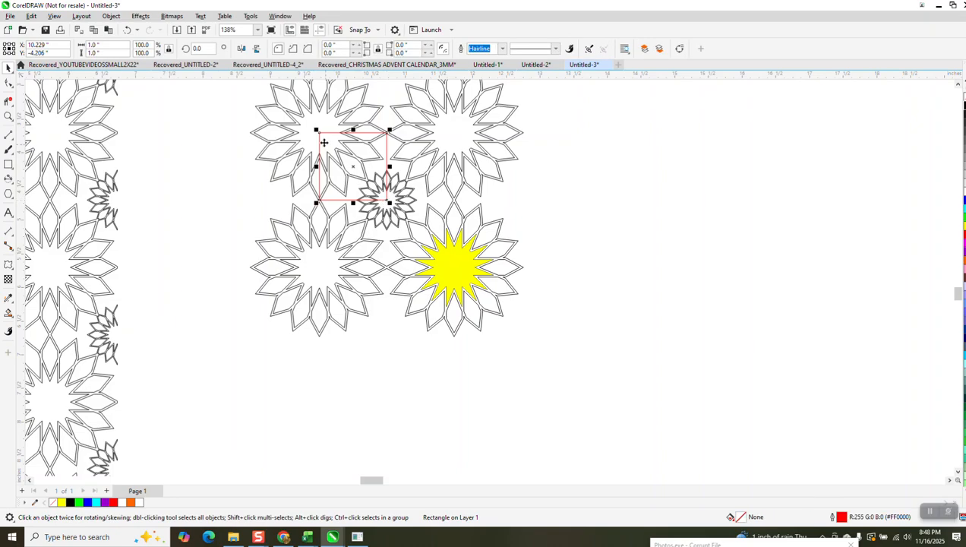
left_click_drag(319, 134, 383, 197)
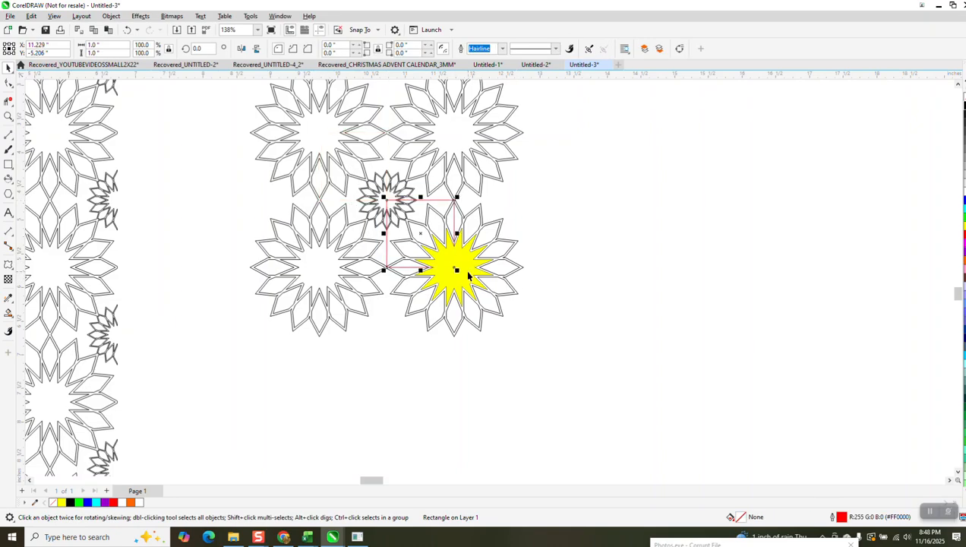
Step: Send the yellow star behind the red square in the stacking order, and deselect it
left_click(468, 272)
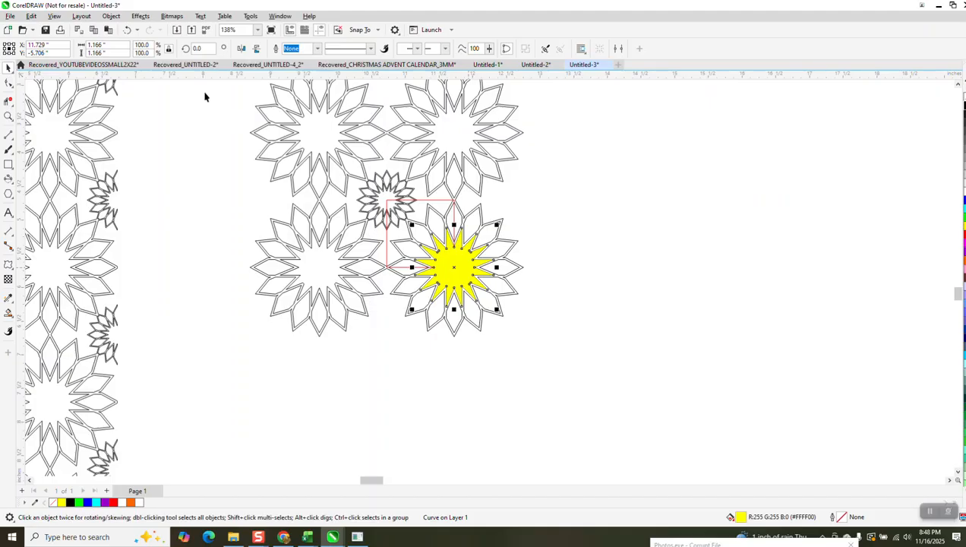
left_click(111, 16)
mouse_move(173, 178)
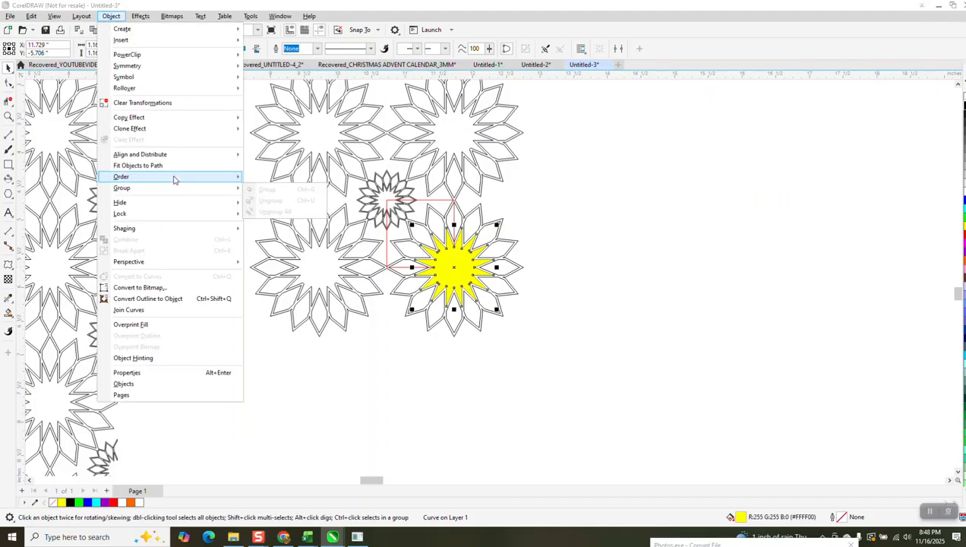
left_click(285, 187)
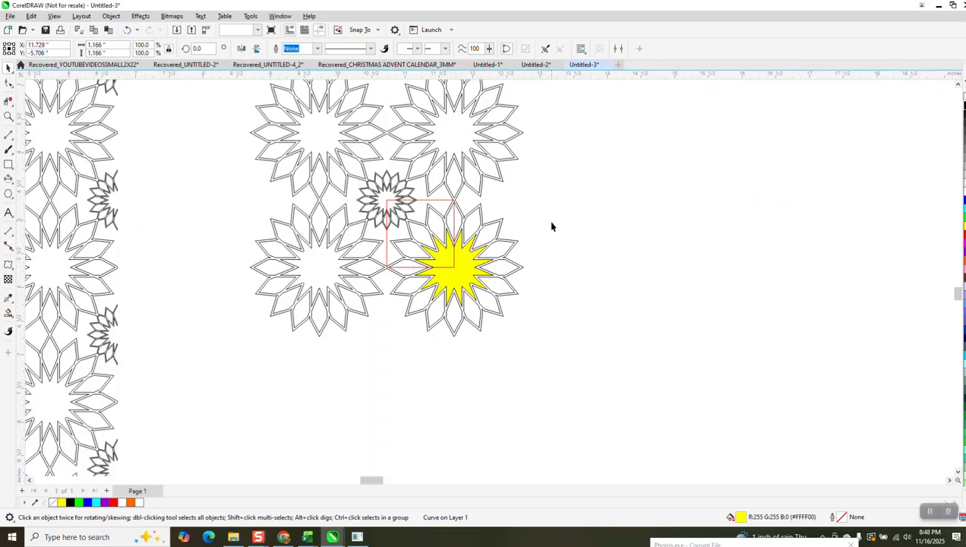
left_click(551, 226)
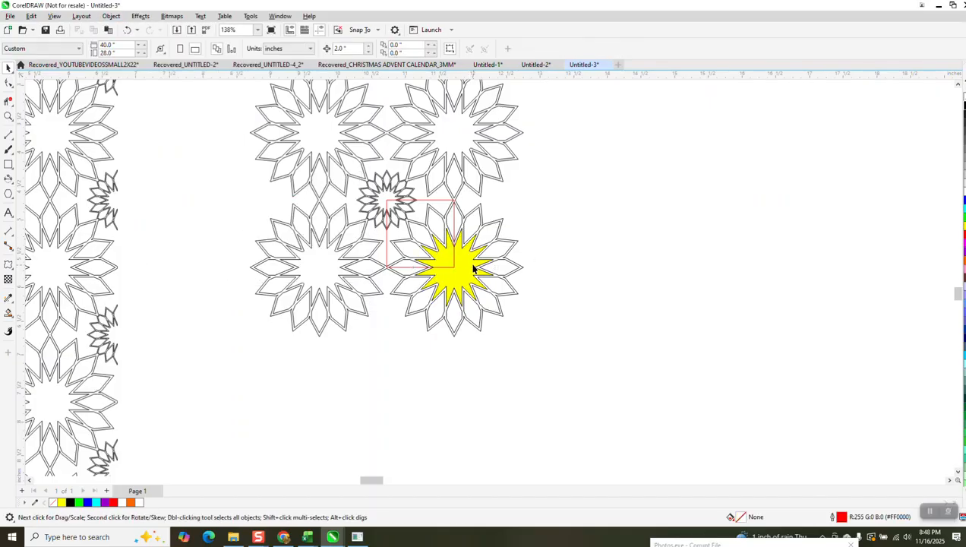
Step: Delete the red square and draw a new 1-inch square from the yellow star's centre to the small flower's centre
left_click(456, 223)
key("Delete")
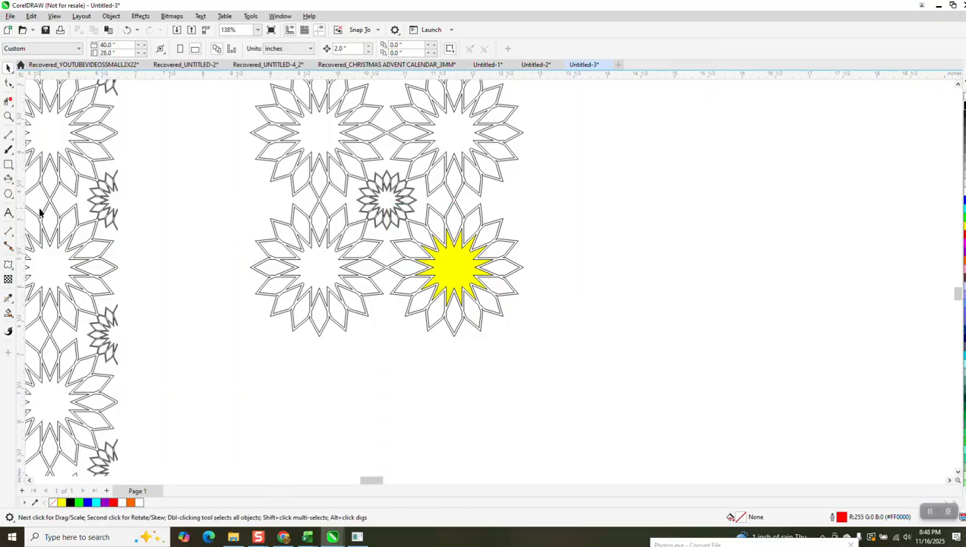
left_click(8, 164)
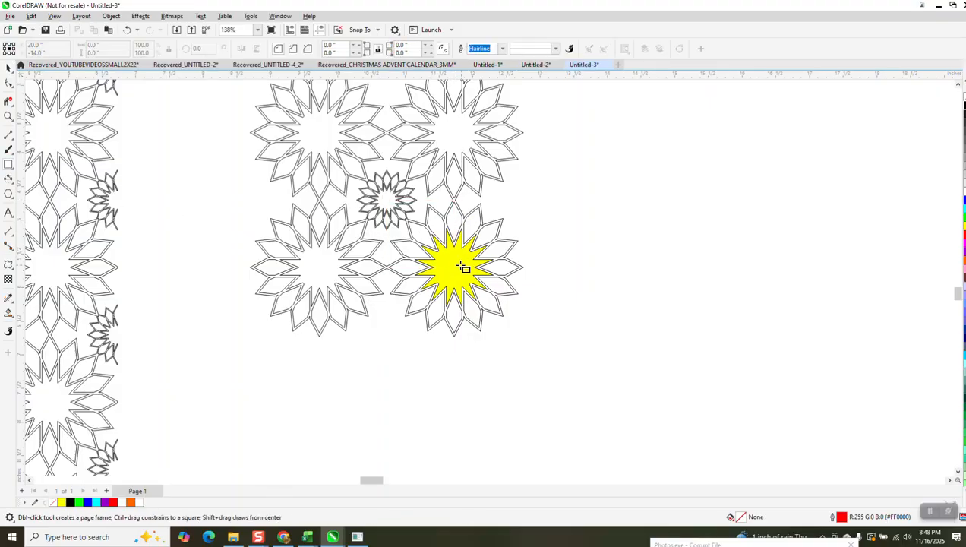
left_click_drag(455, 267, 385, 198)
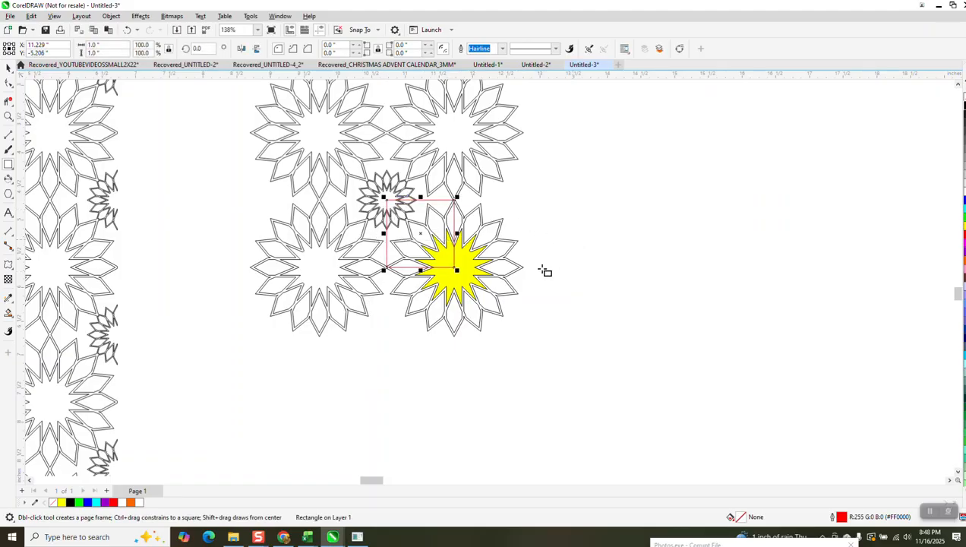
Step: Compare the four-flower groups with the tiled patterns, and examine the upper part of the 16-inch pattern up close
scroll(545, 271, "down", 1)
left_click(8, 68)
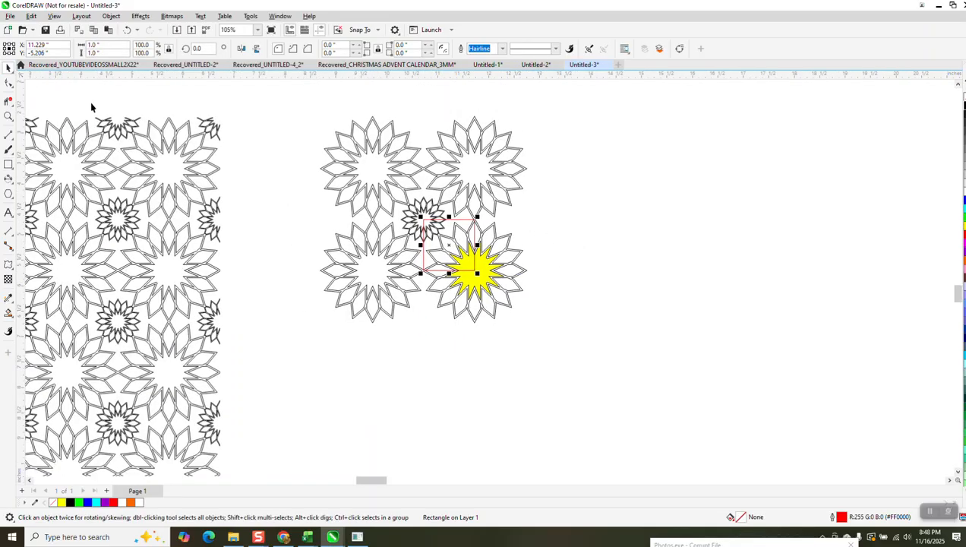
scroll(536, 304, "down", 5)
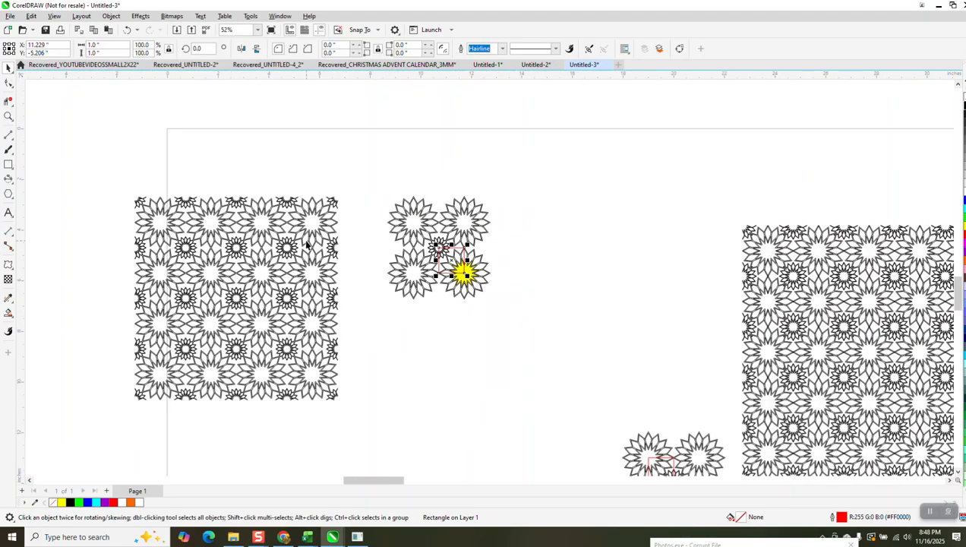
scroll(581, 304, "down", 1)
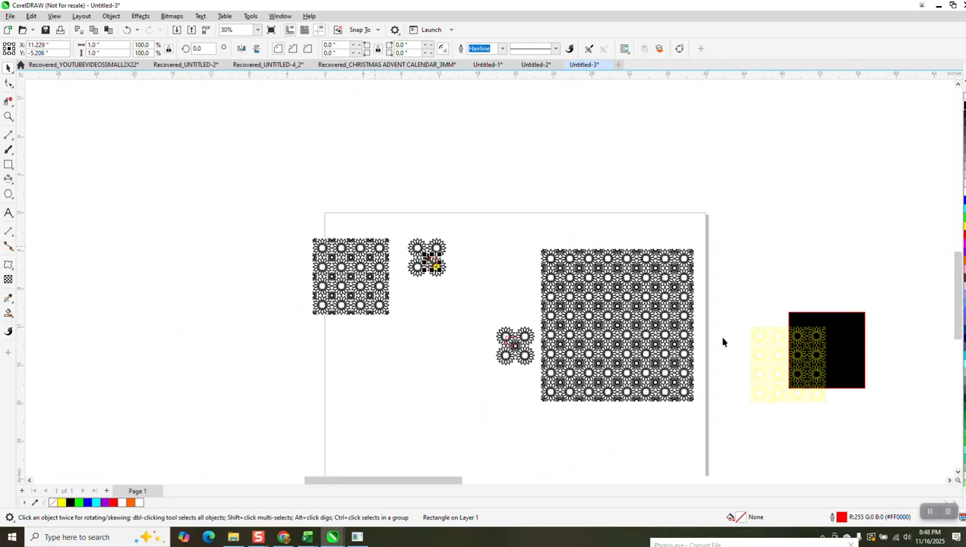
left_click(8, 116)
left_click_drag(534, 254, 658, 309)
scroll(281, 223, "down", 1)
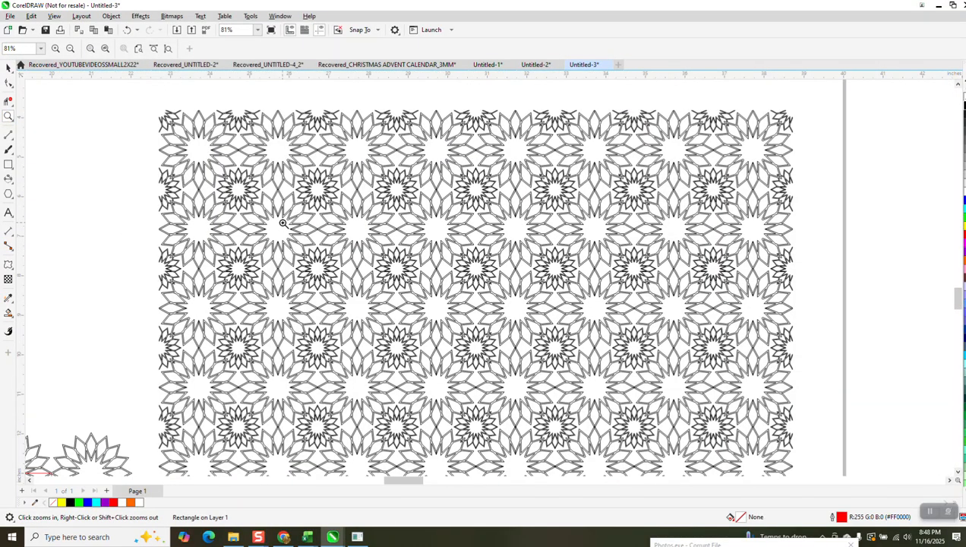